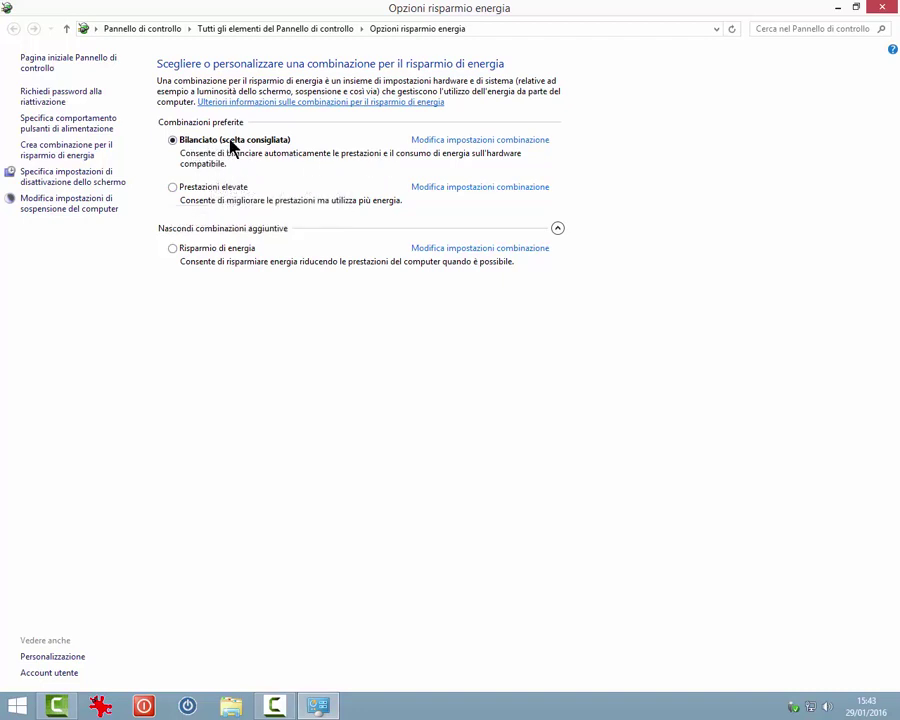
Activate the Prestazioni elevate power plan and open its plan settings.
left_click(183, 190)
left_click(173, 250)
left_click(173, 189)
left_click(176, 197)
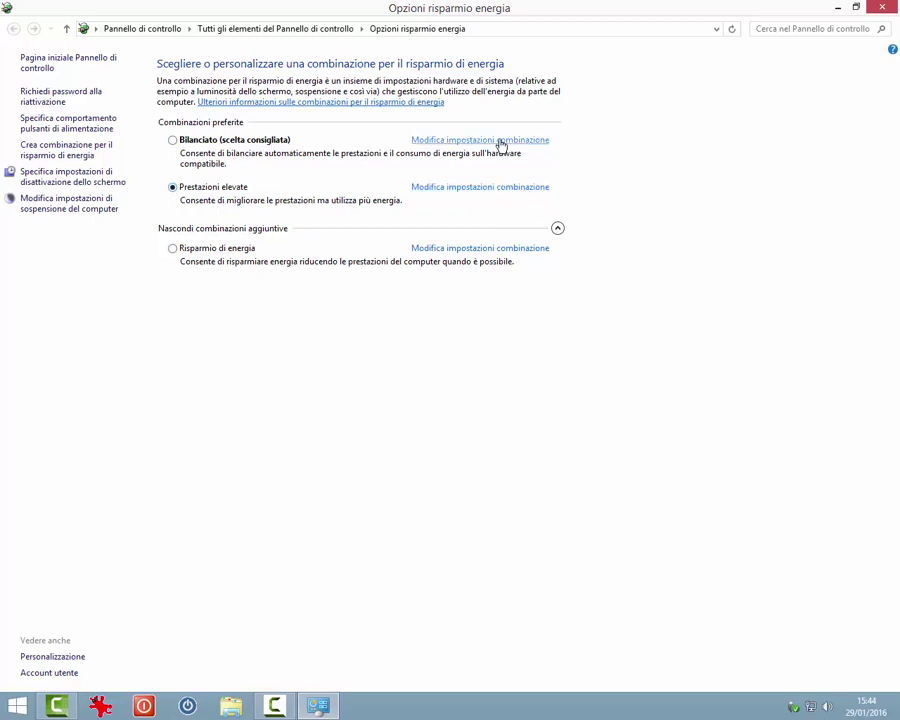
left_click(452, 190)
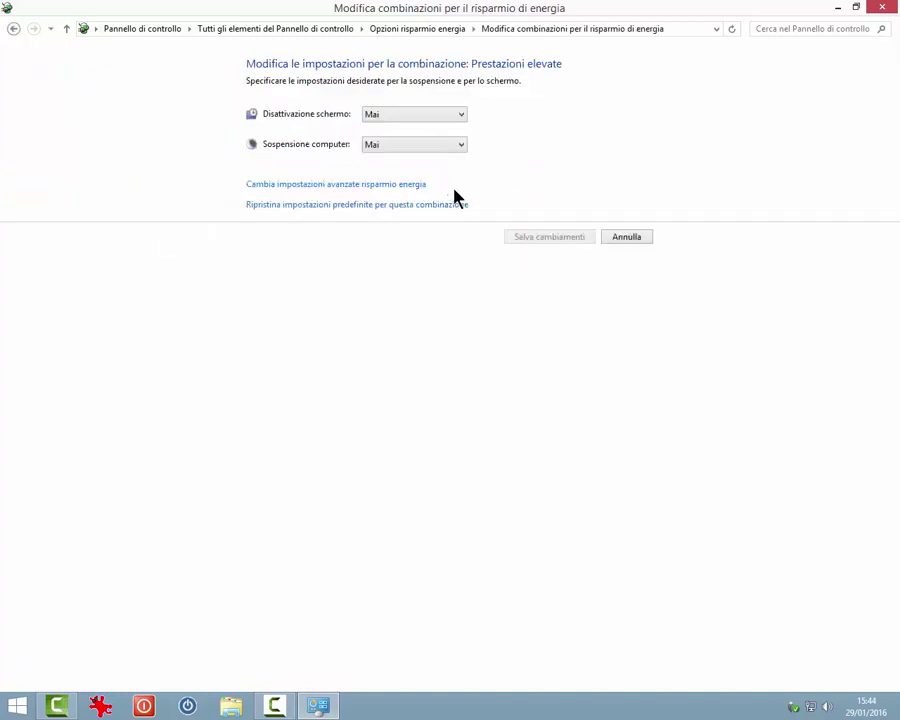
Review the available timeouts for Disattivazione schermo and Sospensione computer without changing them.
left_click(452, 120)
left_click(453, 121)
left_click(463, 146)
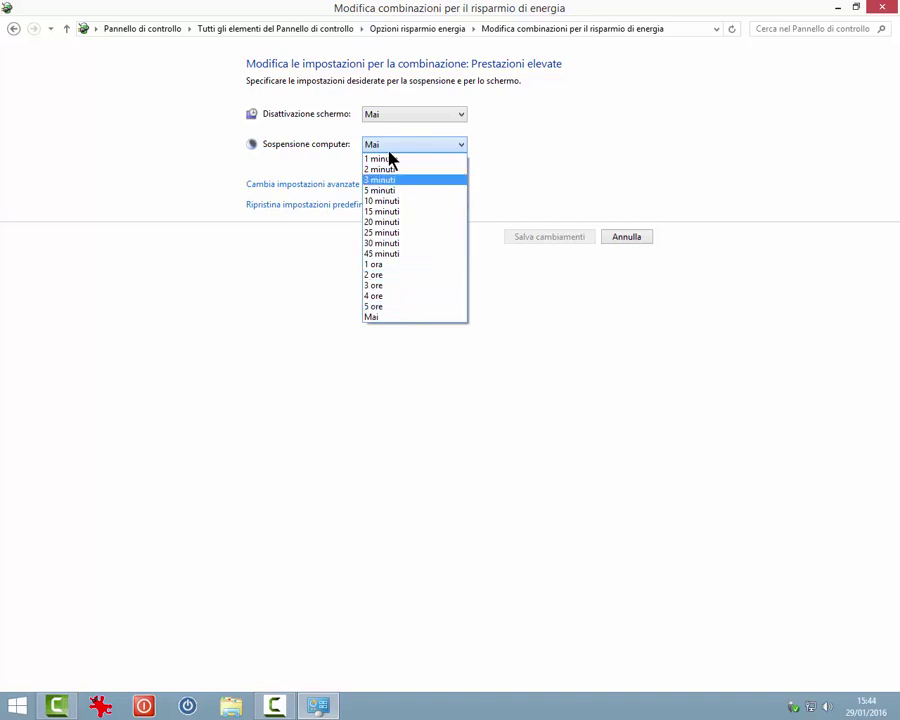
left_click(557, 174)
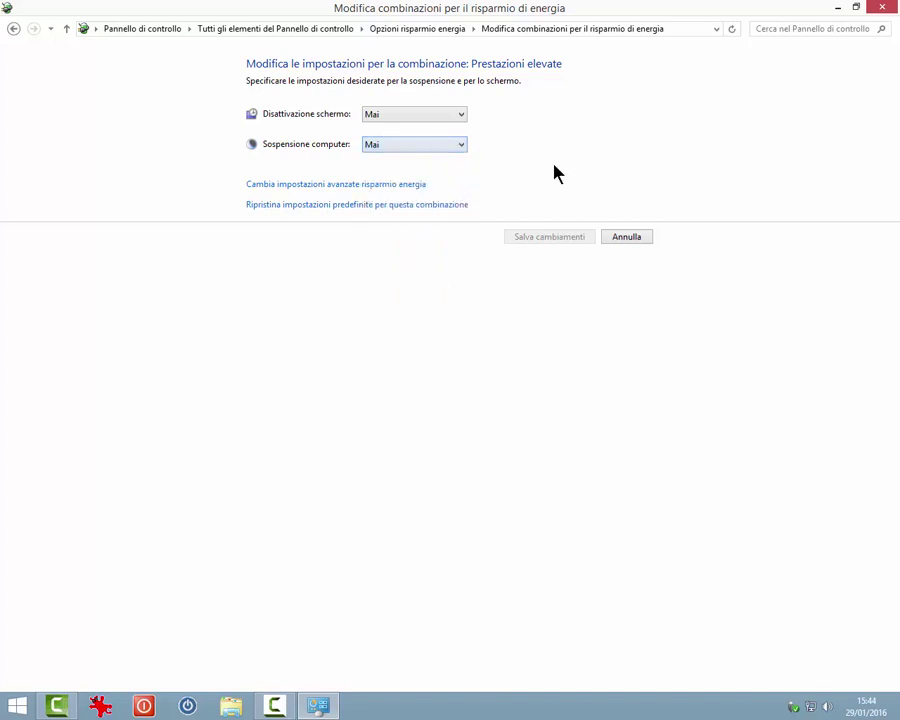
Open the advanced power settings for the active Prestazioni elevate plan and select the wake-up password setting.
left_click(317, 187)
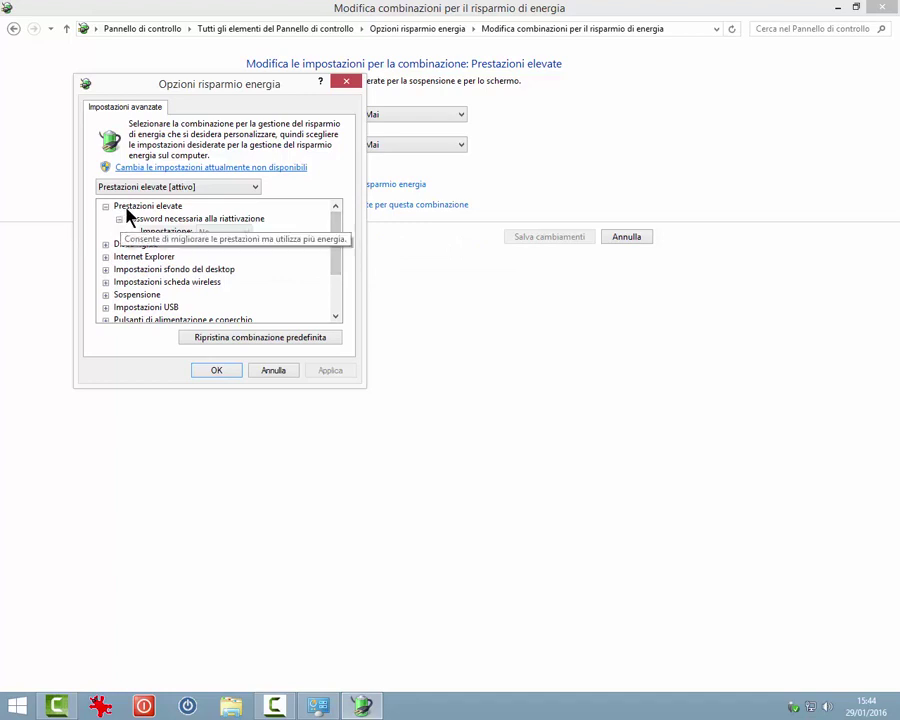
left_click(254, 189)
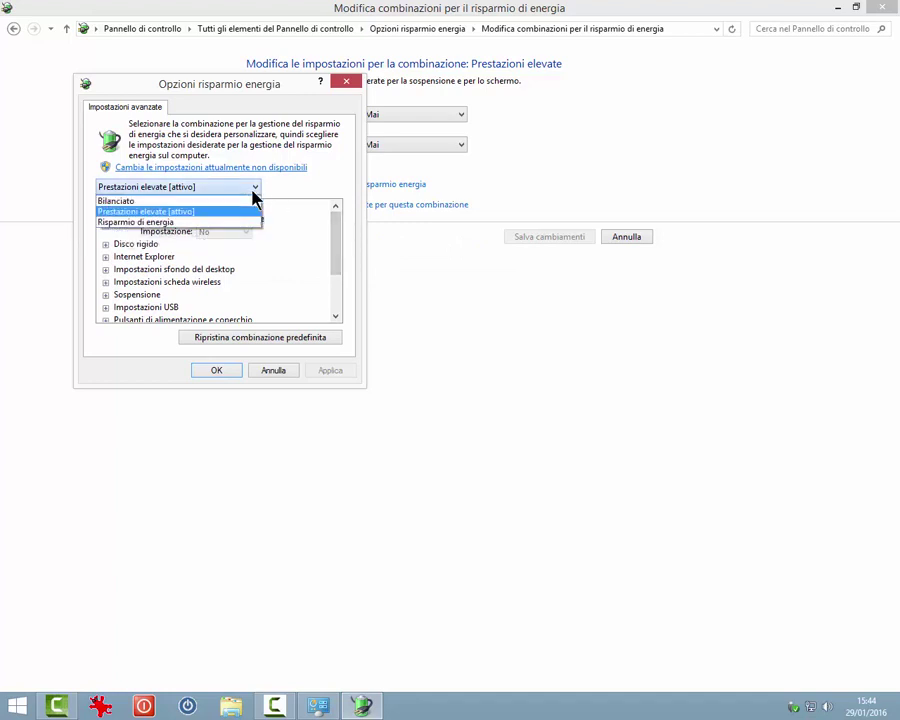
left_click(233, 214)
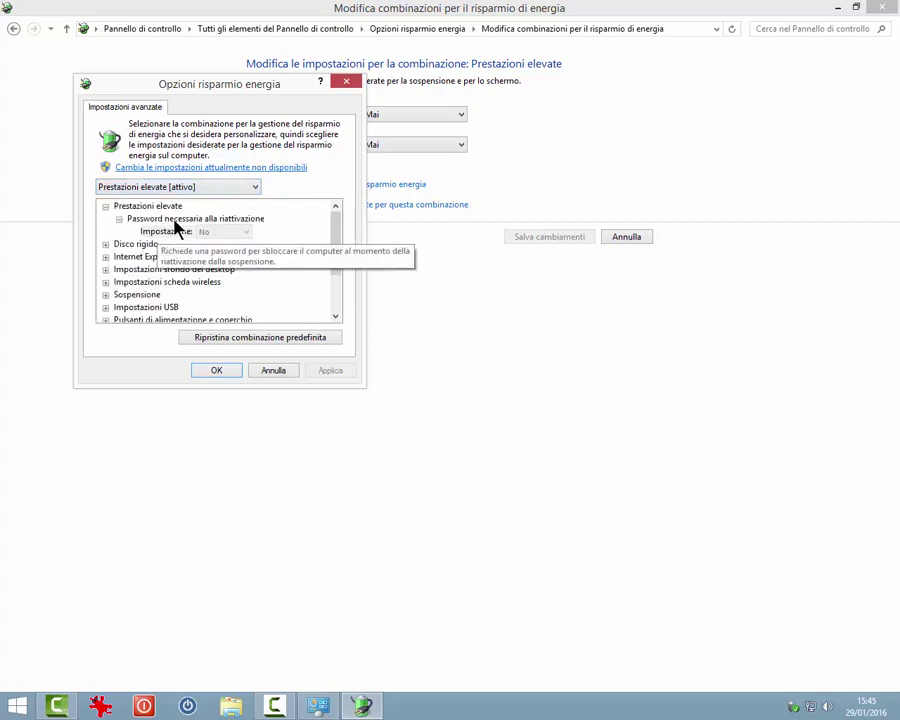
left_click(251, 235)
Under Disco rigido, set Disattiva disco rigido dopo to Mai.
left_click(106, 244)
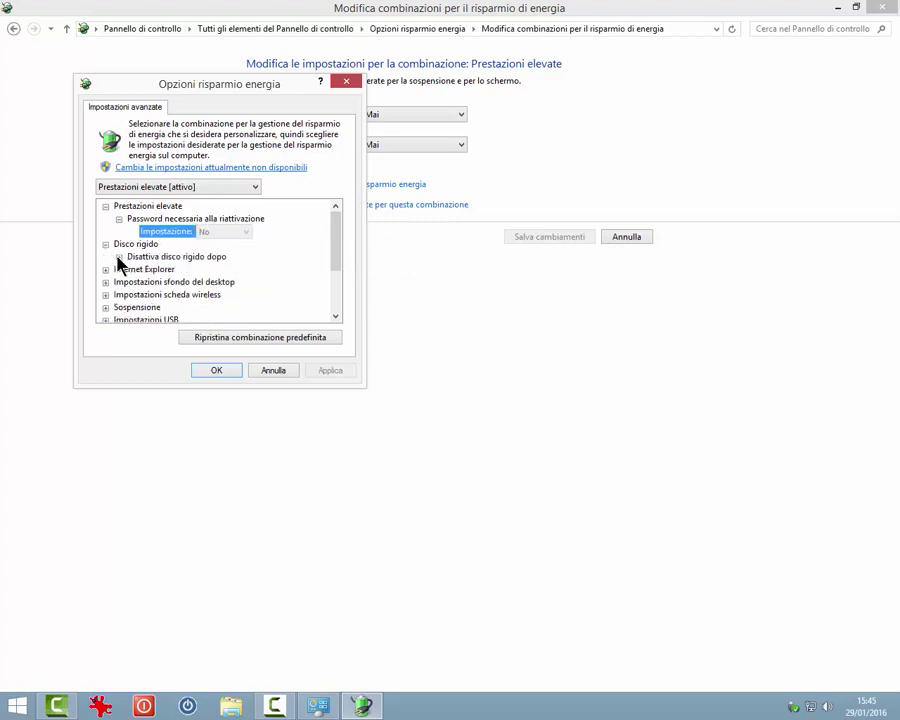
left_click(119, 257)
left_click(171, 270)
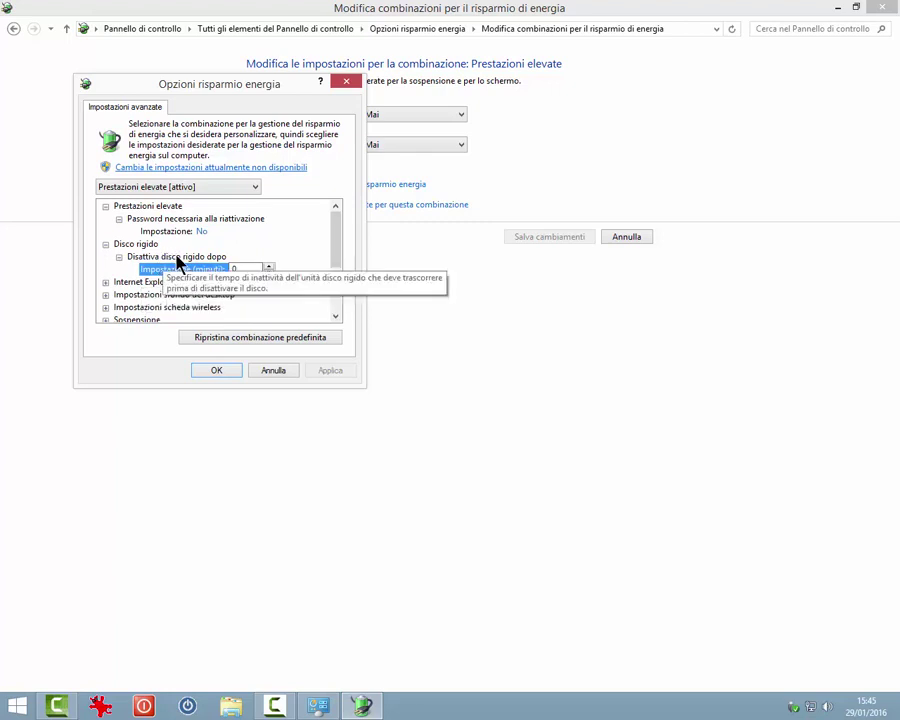
left_click(269, 268)
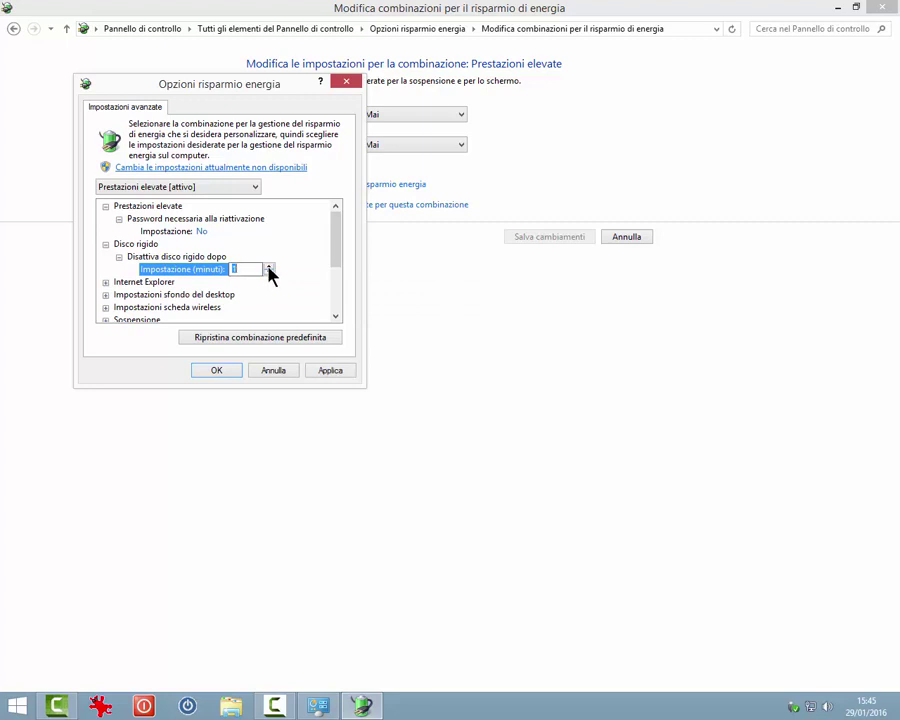
left_click(269, 273)
Under Internet Explorer, set Frequenza timer JavaScript to Prestazioni massime.
left_click(104, 283)
left_click(119, 295)
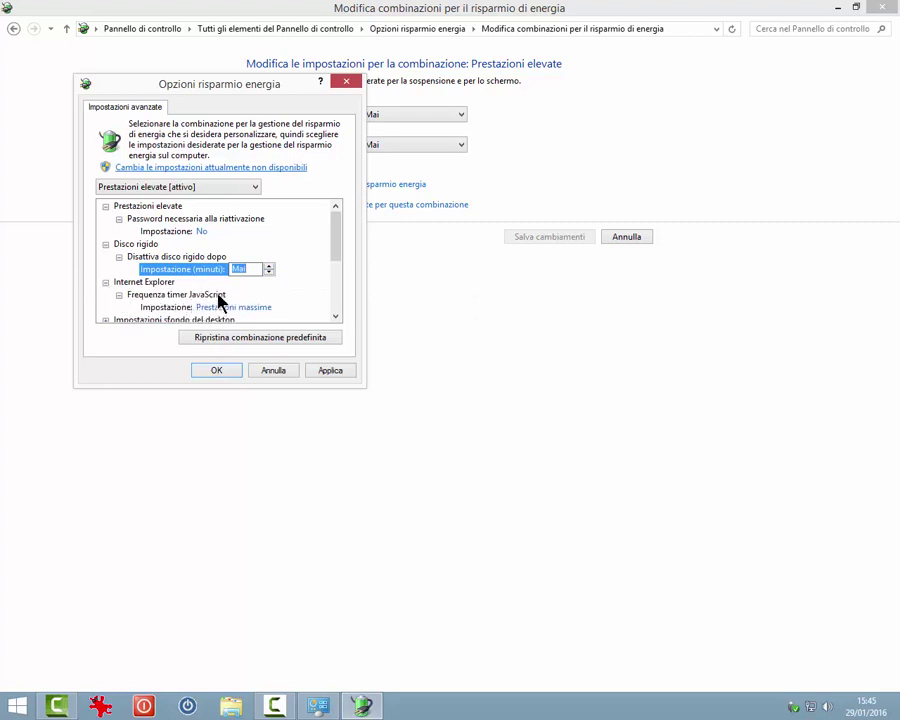
left_click(181, 309)
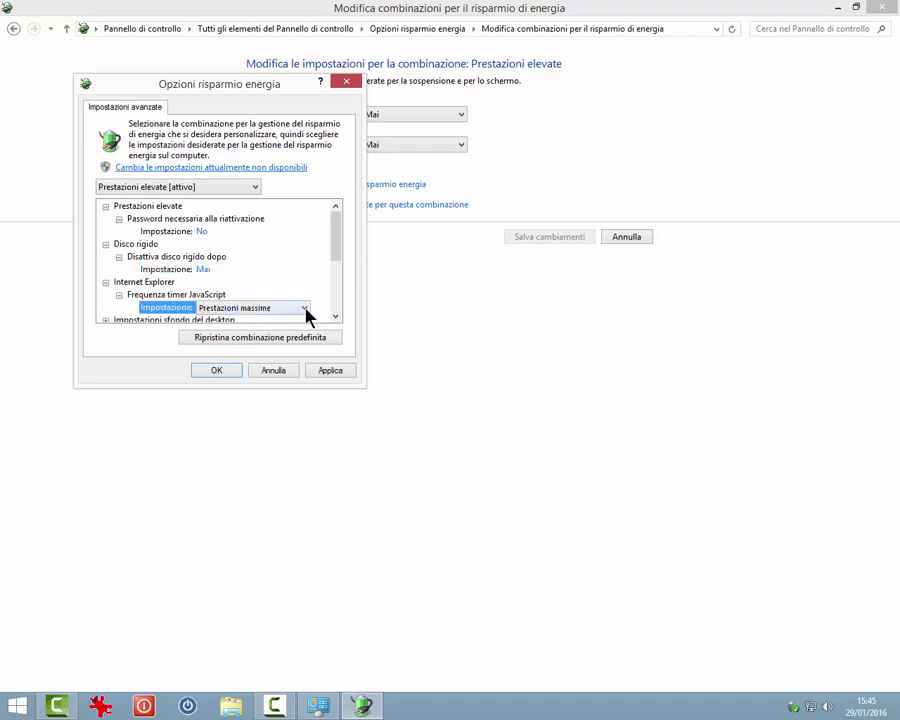
left_click(304, 308)
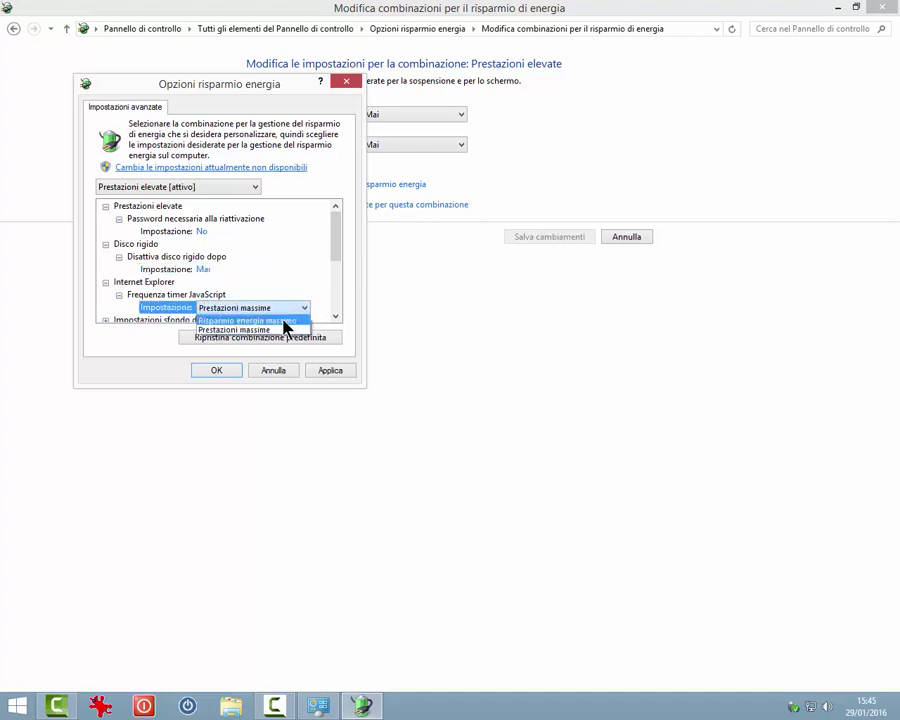
left_click(263, 331)
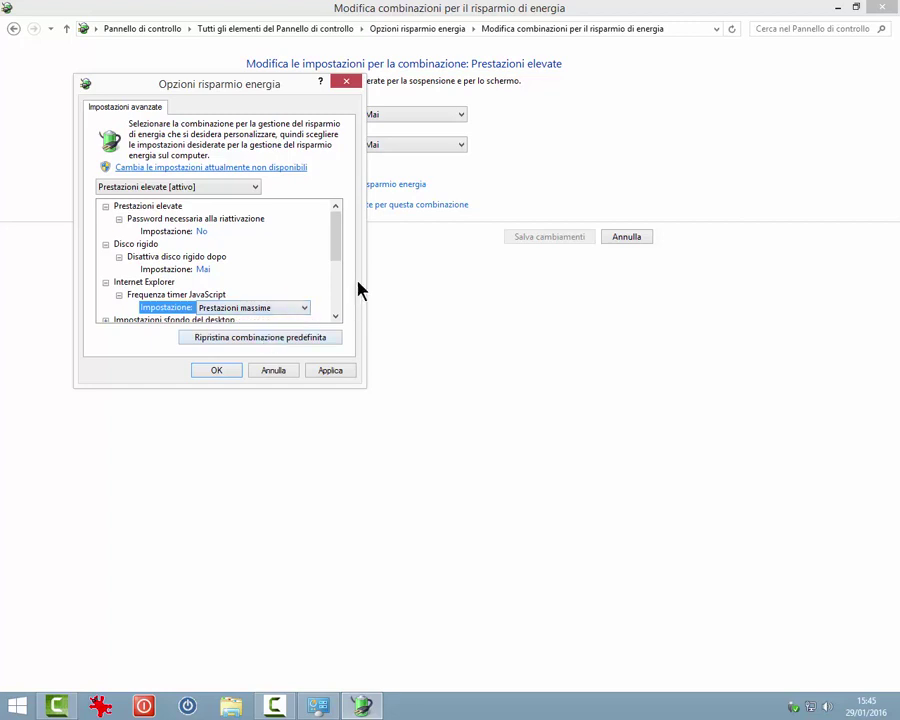
Under Impostazioni sfondo del desktop, set Presentazione to Disponibile.
scroll(341, 278, "down", 3)
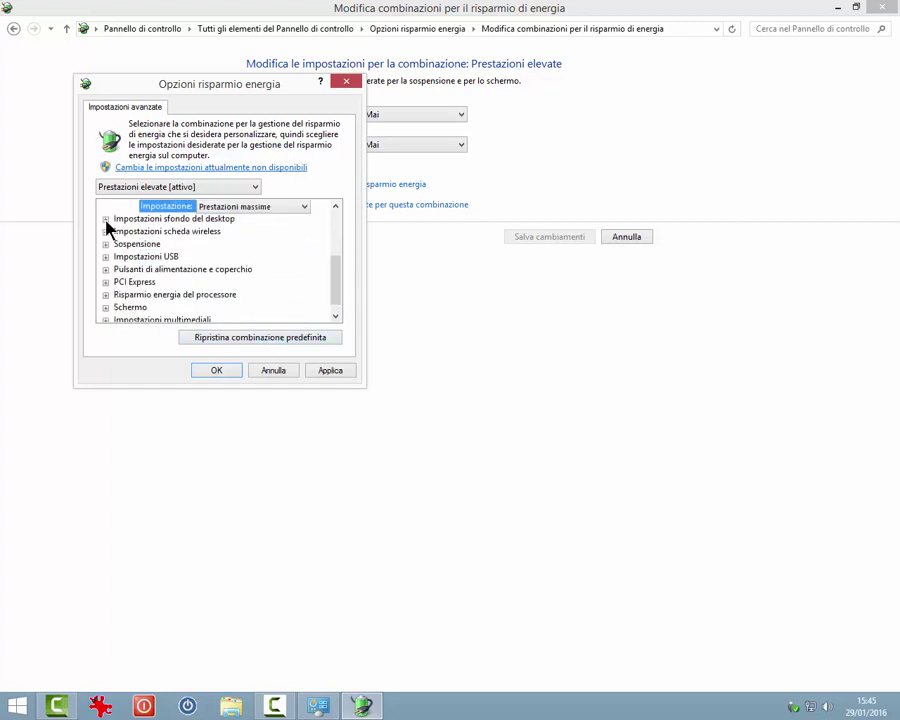
left_click(106, 219)
left_click(118, 231)
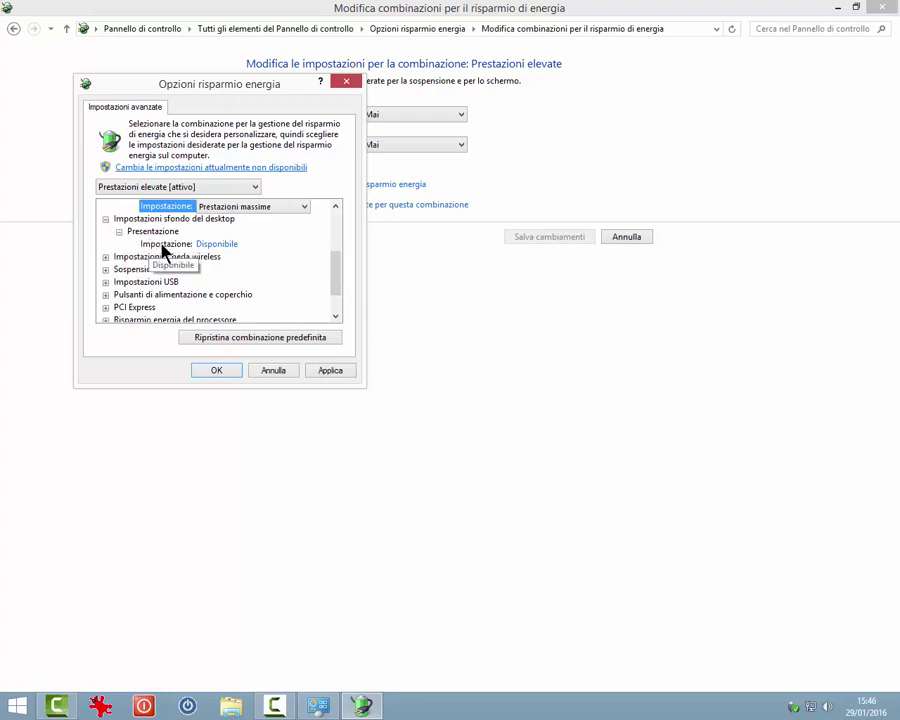
left_click(235, 244)
left_click(249, 246)
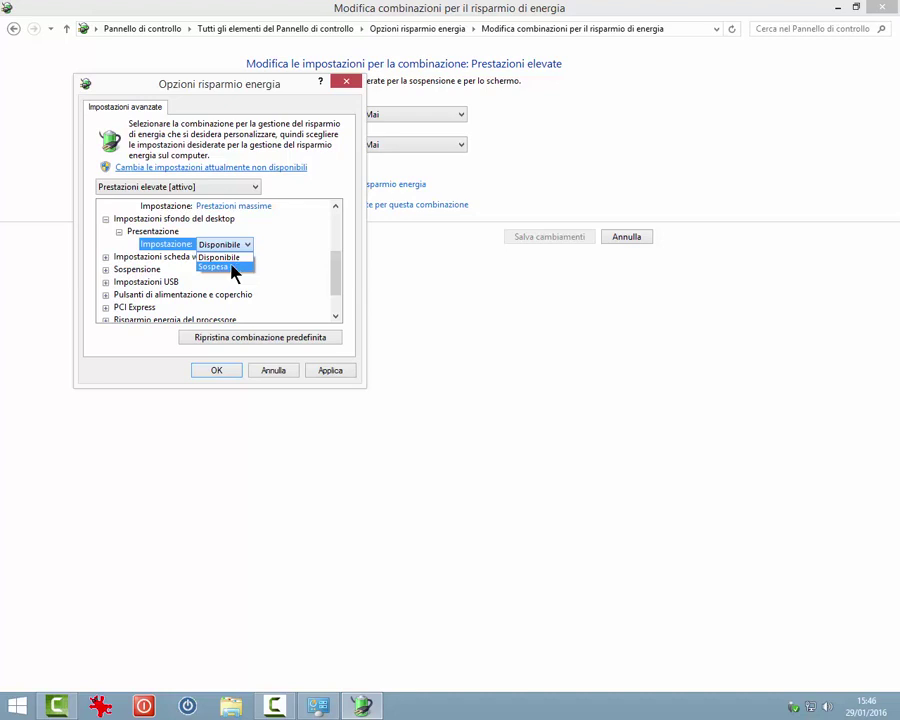
left_click(221, 258)
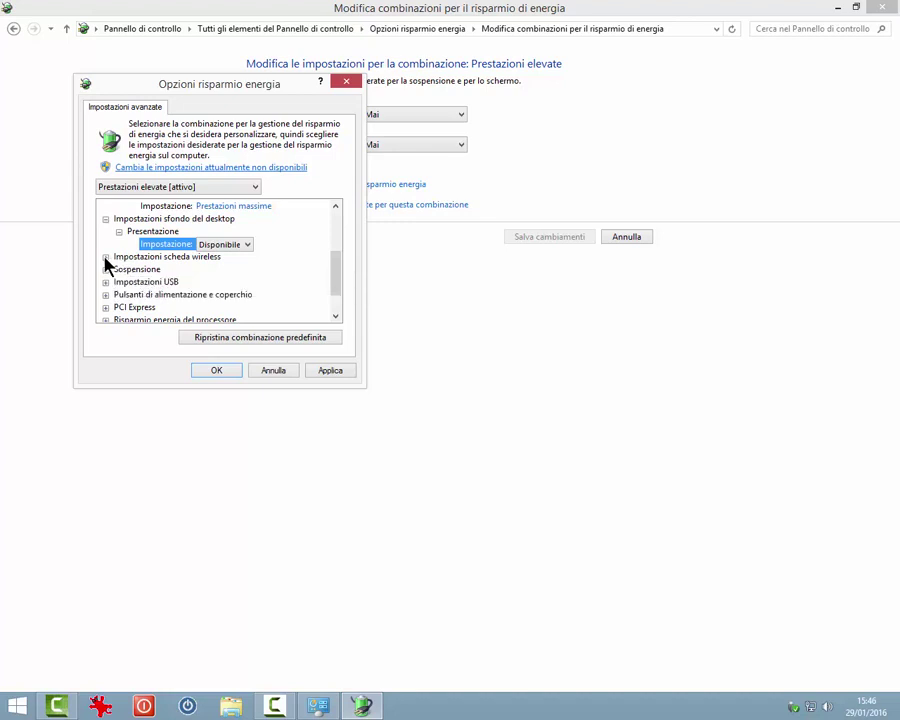
Under Impostazioni scheda wireless, set Modalità risparmio energia to Prestazioni massime.
left_click(105, 257)
left_click(119, 269)
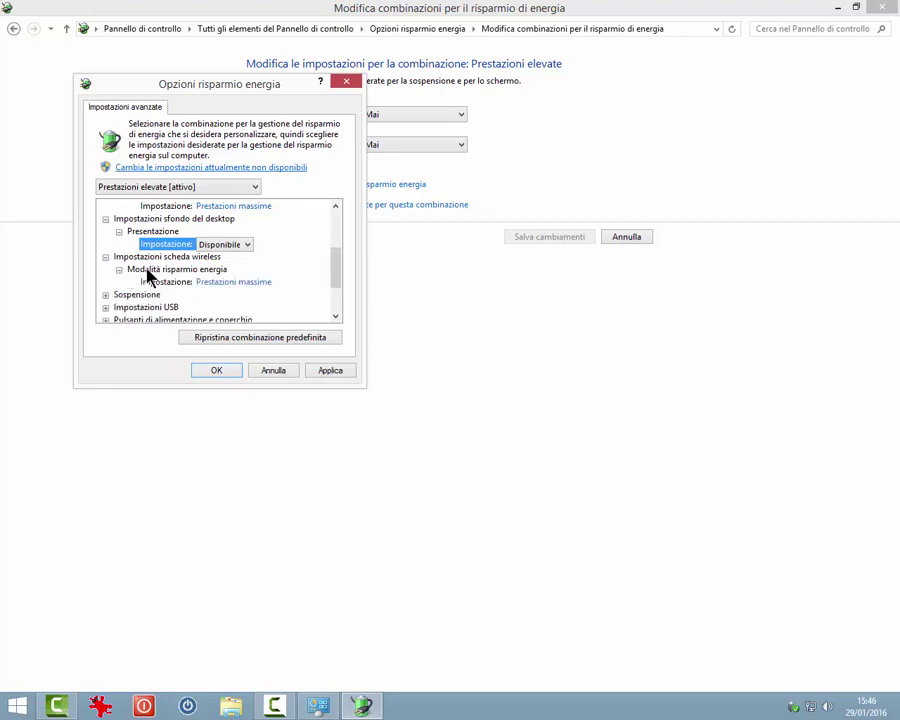
left_click(272, 288)
left_click(304, 284)
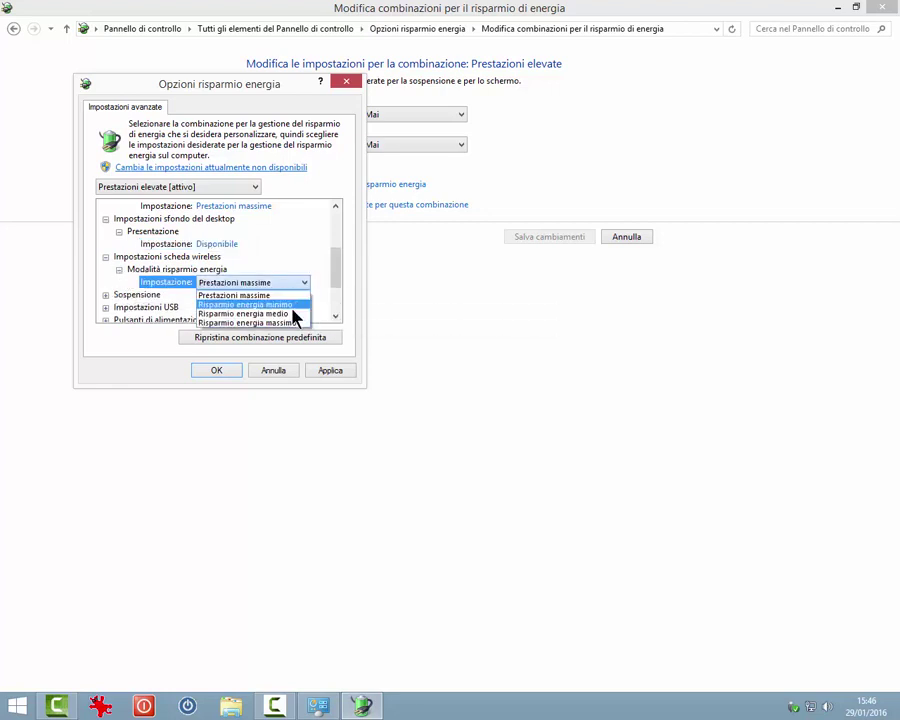
left_click(258, 296)
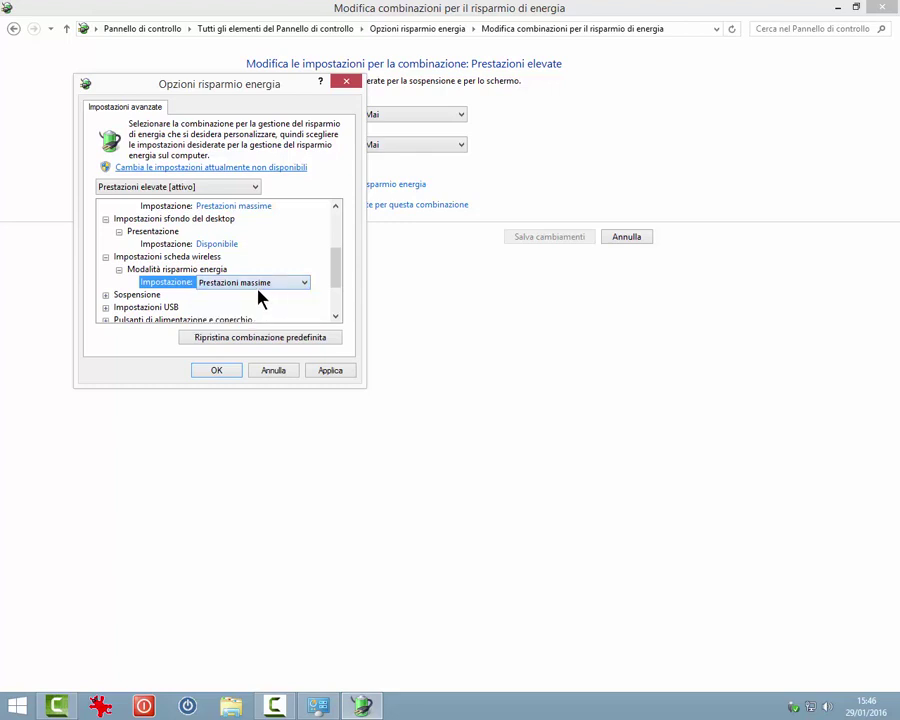
Expand the Sospensione settings and set Consenti sospensione ibrida to Disattivata.
left_click(106, 295)
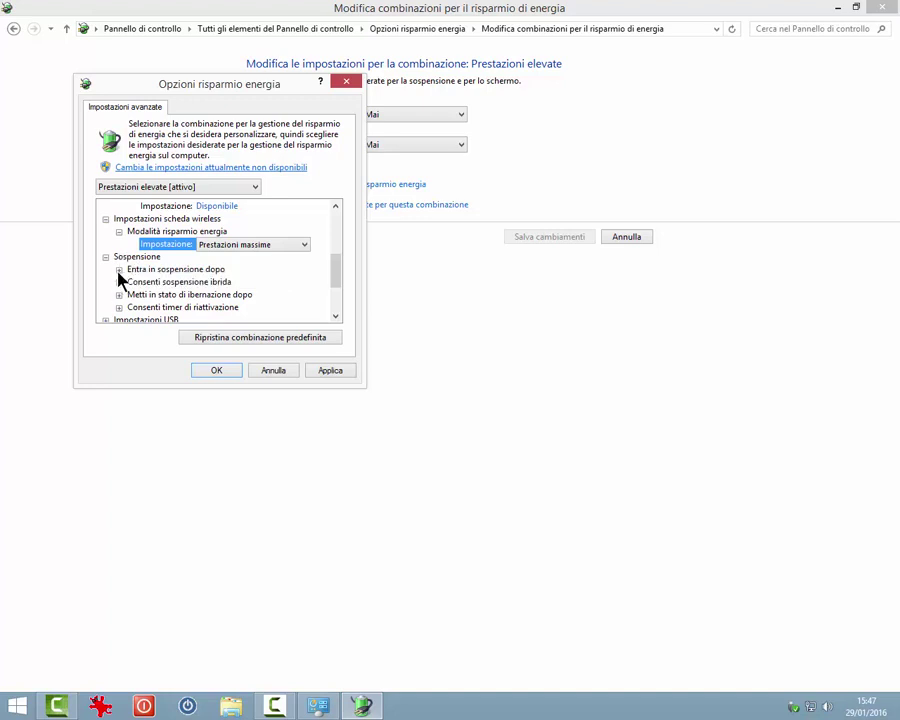
left_click(119, 270)
left_click(119, 295)
left_click_drag(341, 284, 334, 295)
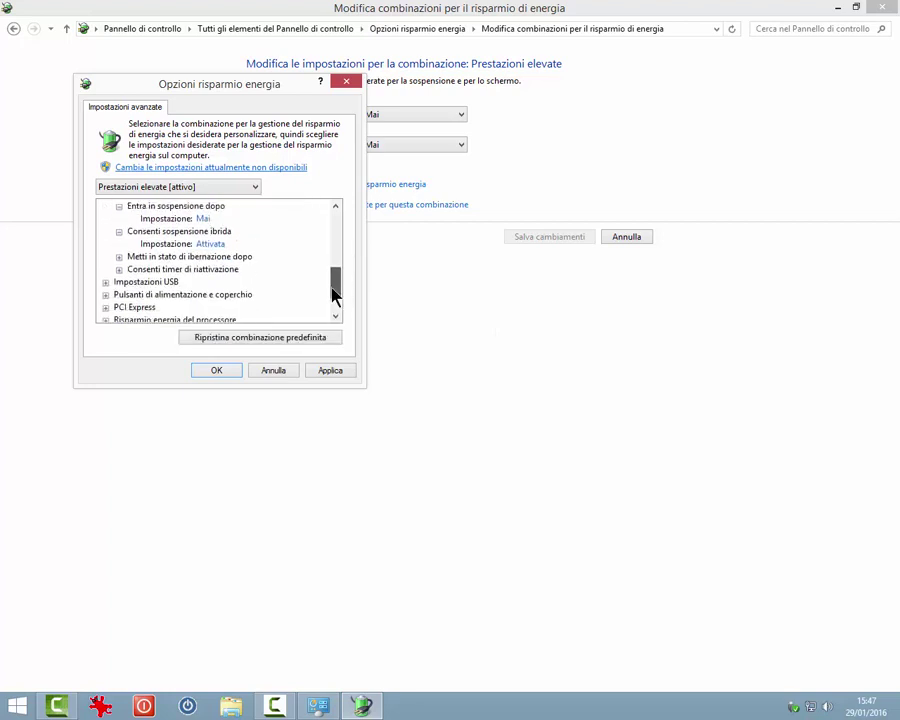
left_click(212, 244)
left_click(245, 246)
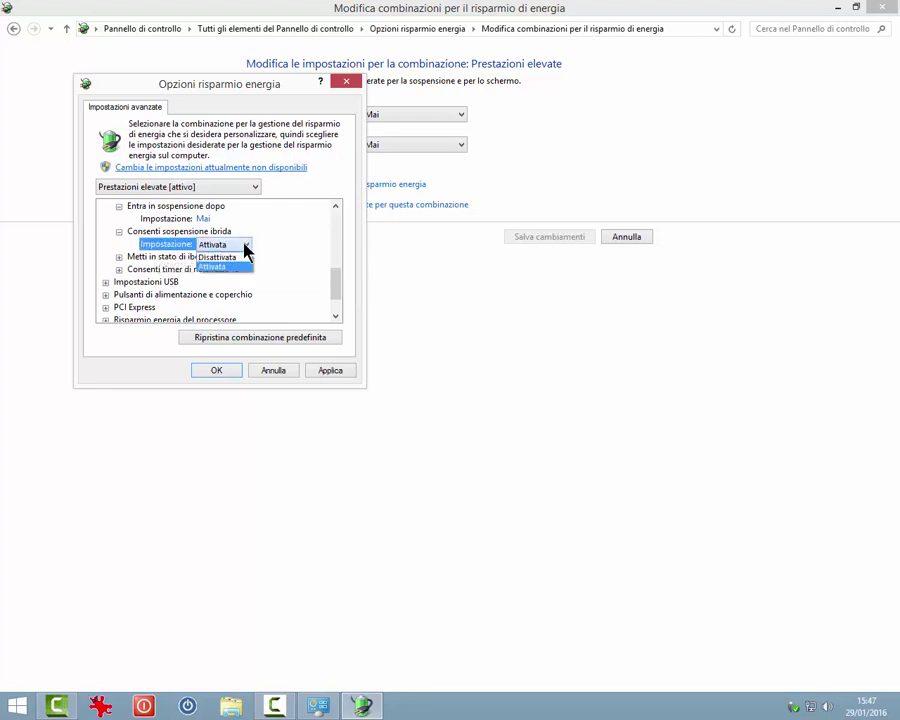
left_click(238, 257)
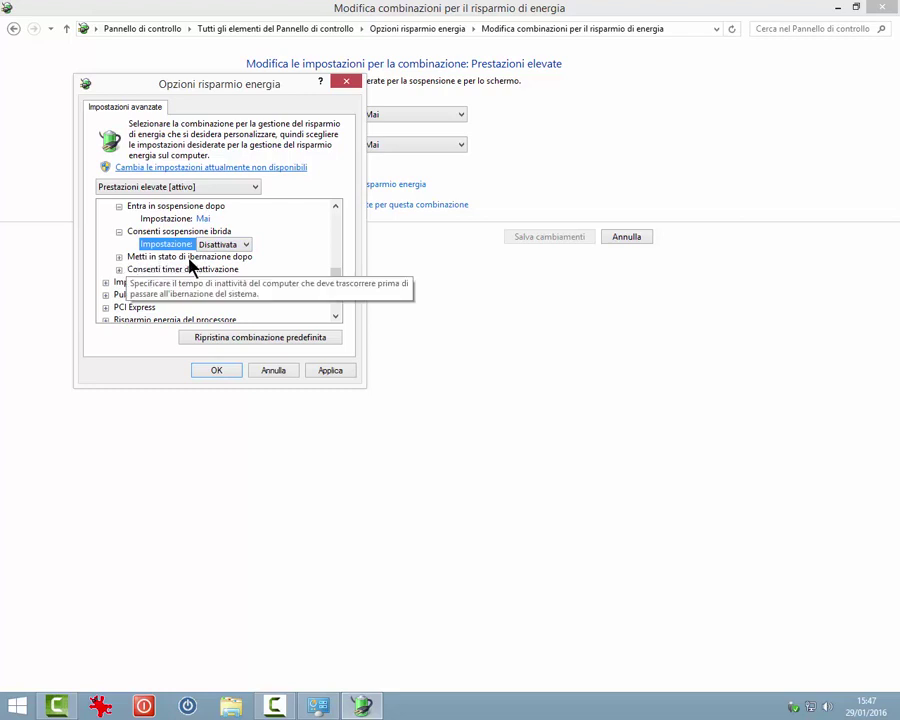
Check the hibernation timeout under Sospensione and set Consenti timer di riattivazione to Disabilita.
left_click(120, 258)
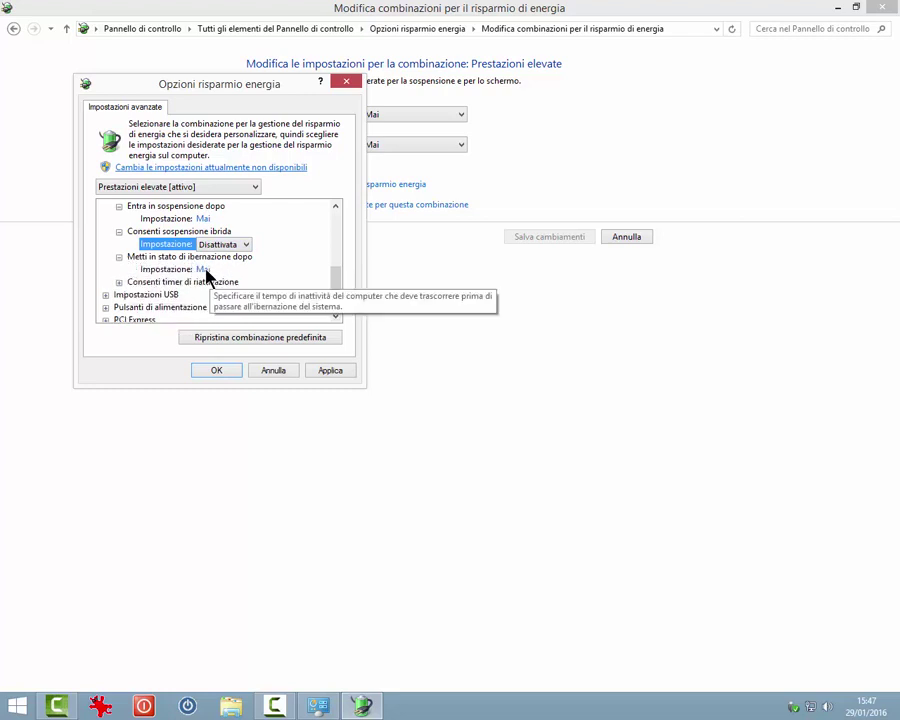
left_click(120, 283)
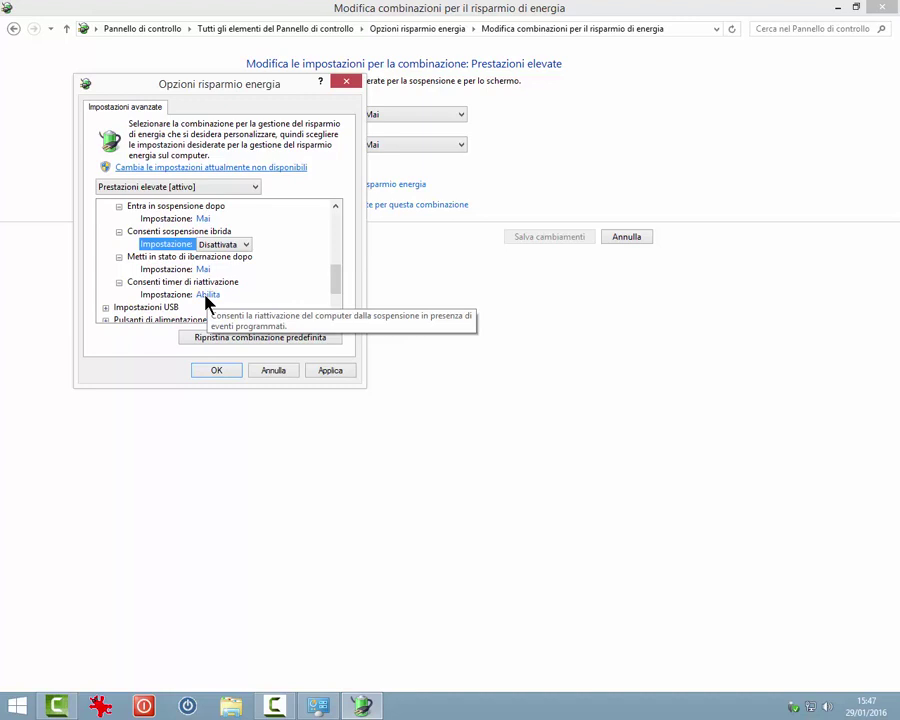
left_click(207, 296)
left_click(245, 295)
left_click(225, 306)
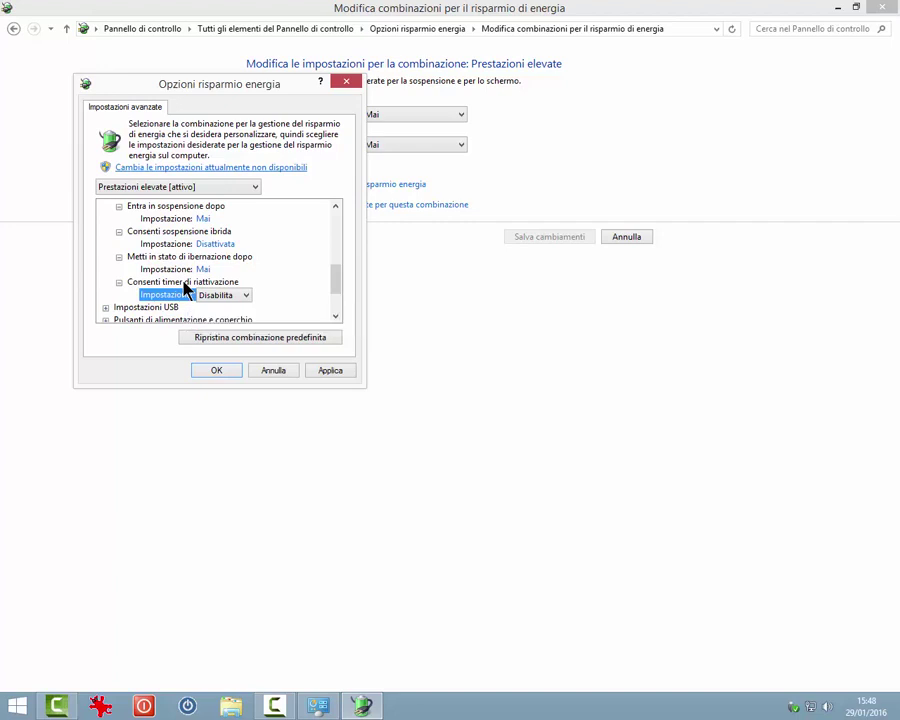
Under Impostazioni USB, set Impostazione sospensione selettiva USB to Disabilitata.
left_click(106, 308)
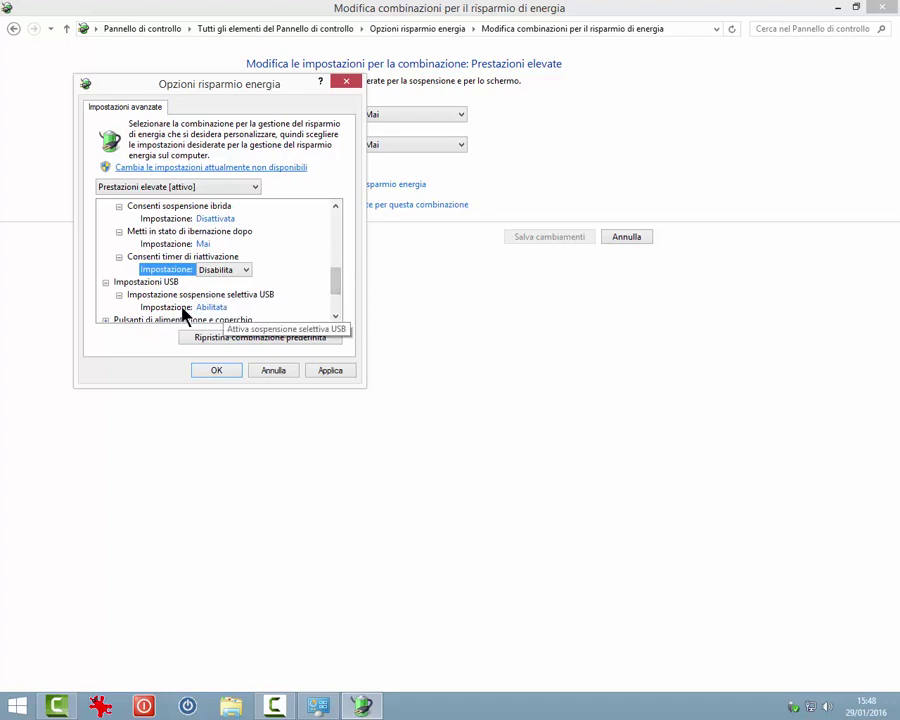
left_click(216, 308)
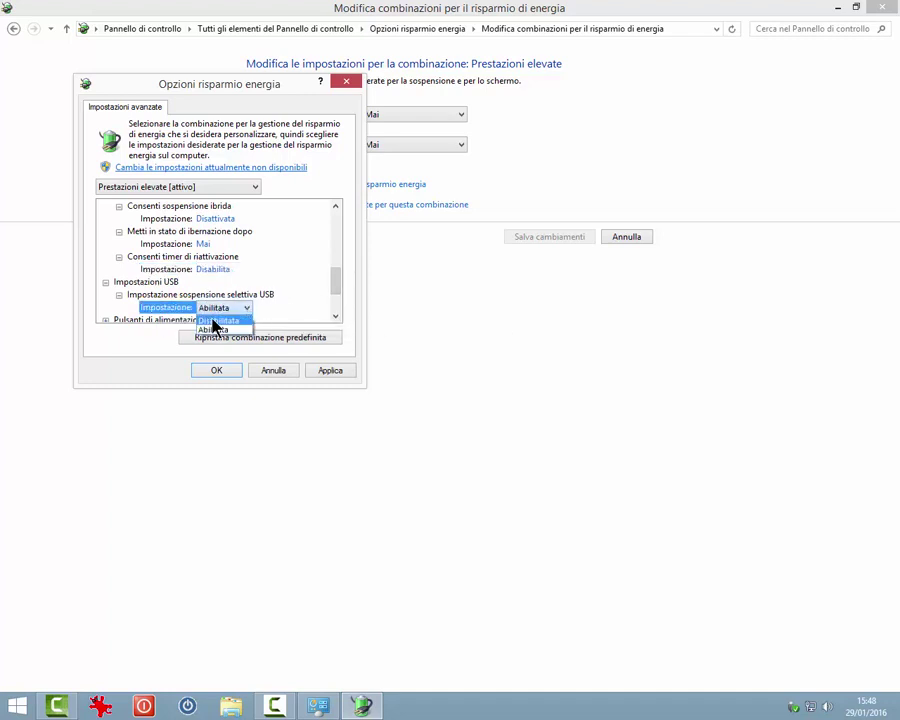
left_click(230, 320)
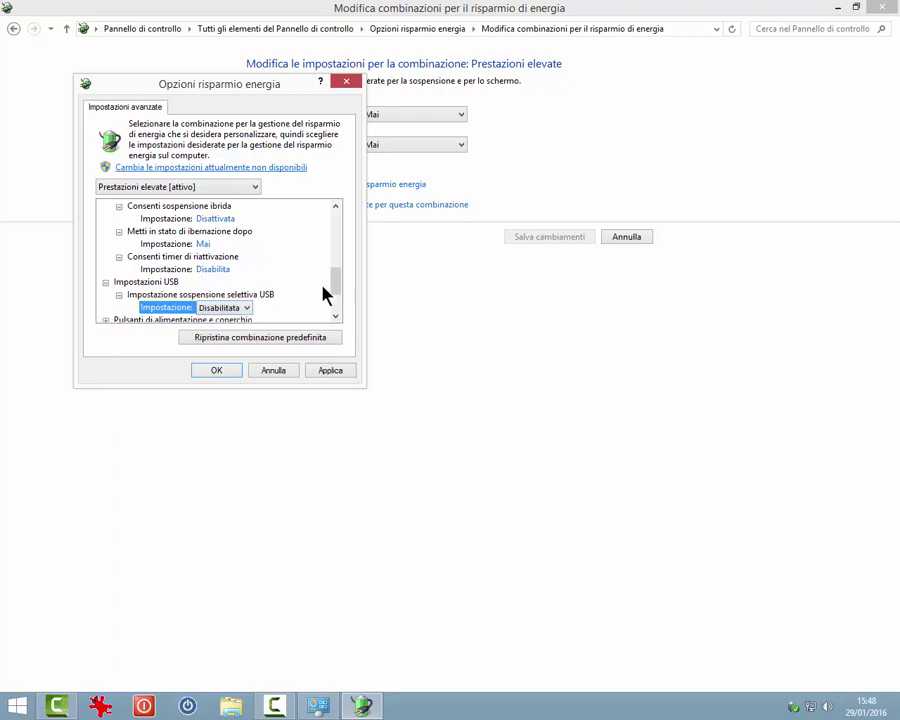
Under Pulsanti di alimentazione e coperchio, set Operazione pulsante di alimentazione to Arresta il sistema.
scroll(338, 295, "down", 2)
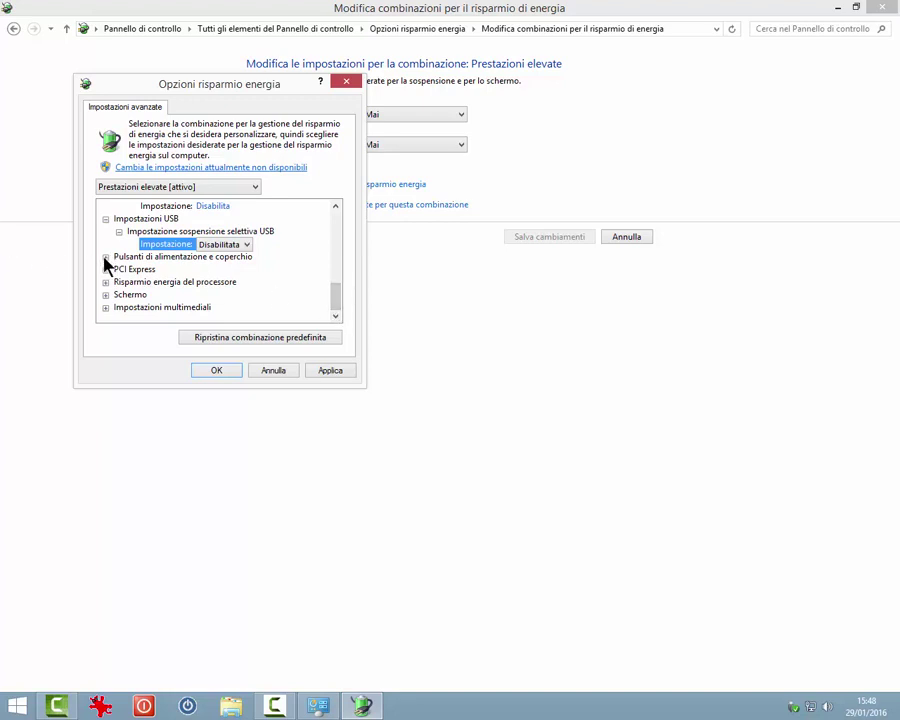
mouse_move(116, 261)
left_click(106, 257)
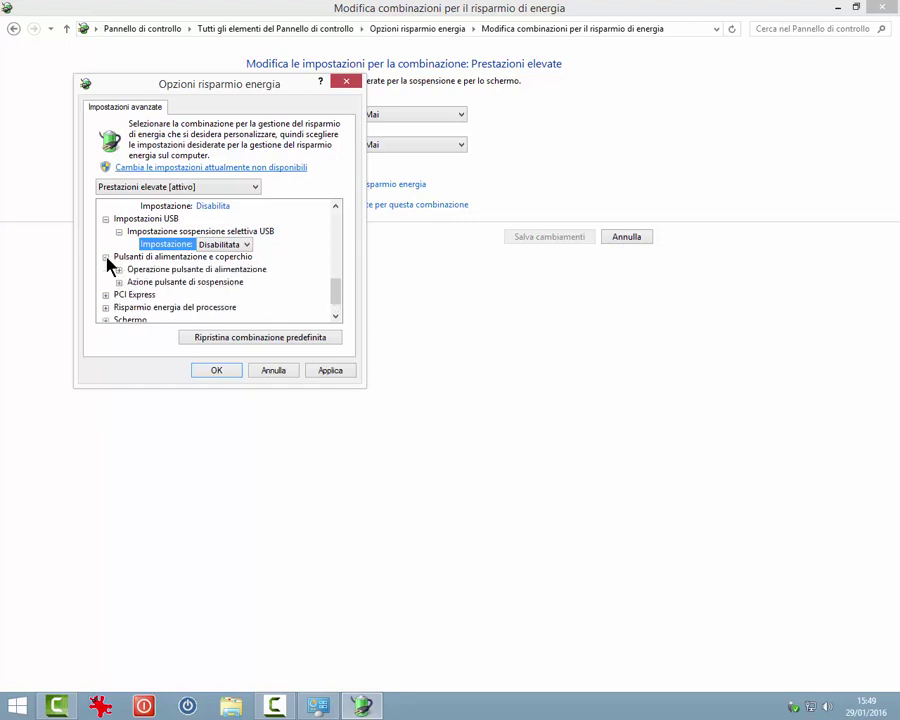
left_click(119, 270)
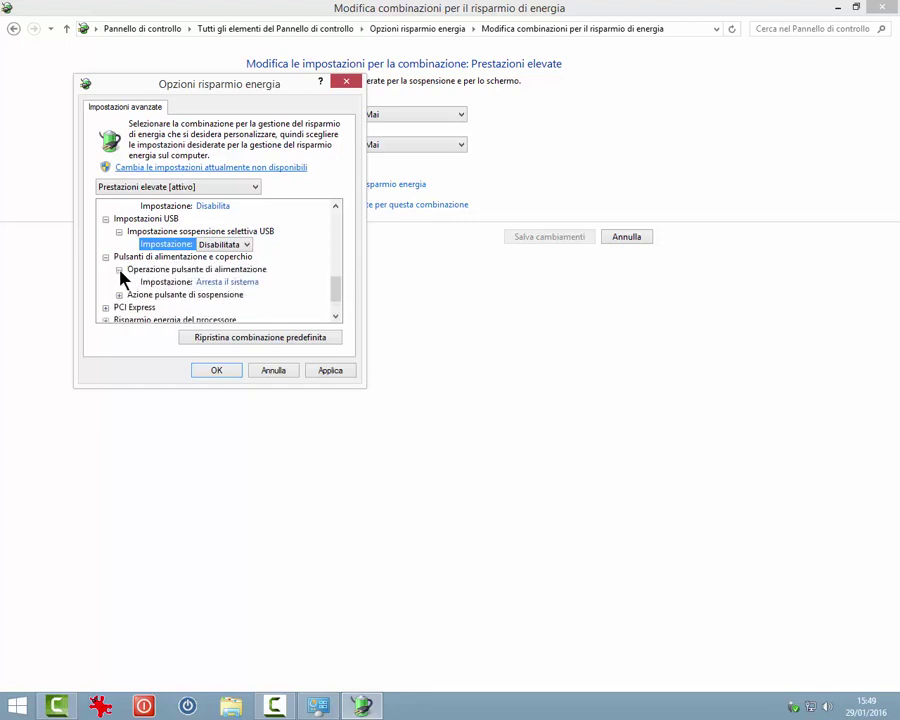
left_click(240, 284)
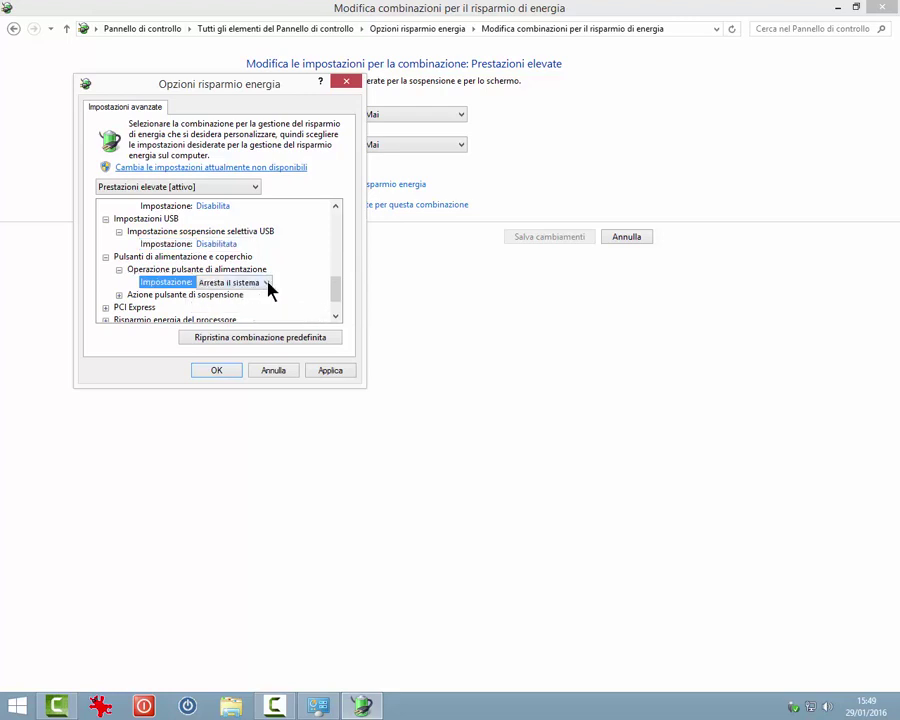
left_click(266, 283)
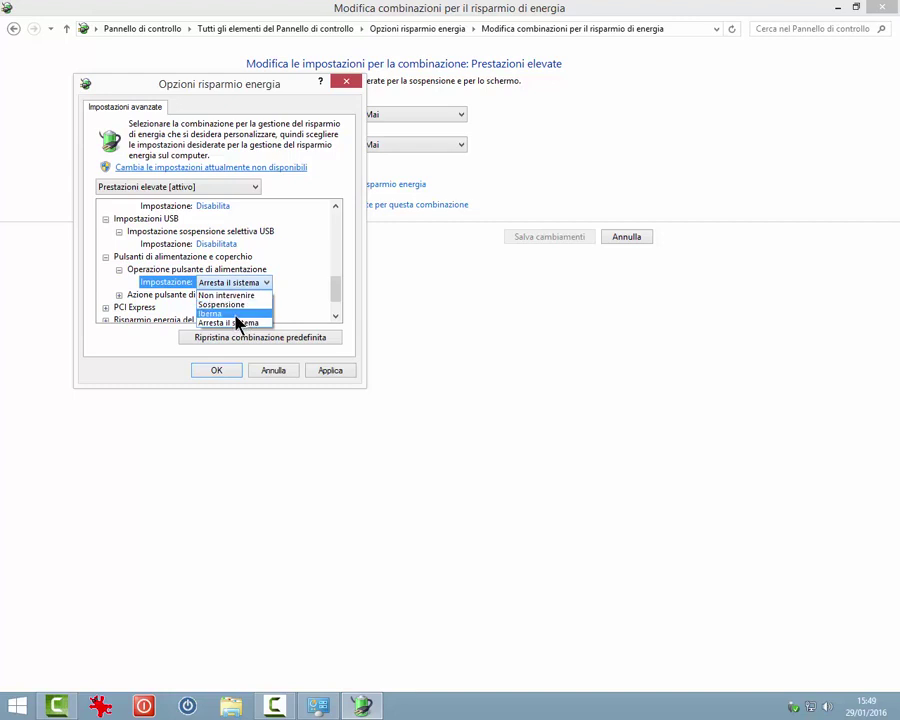
left_click(240, 323)
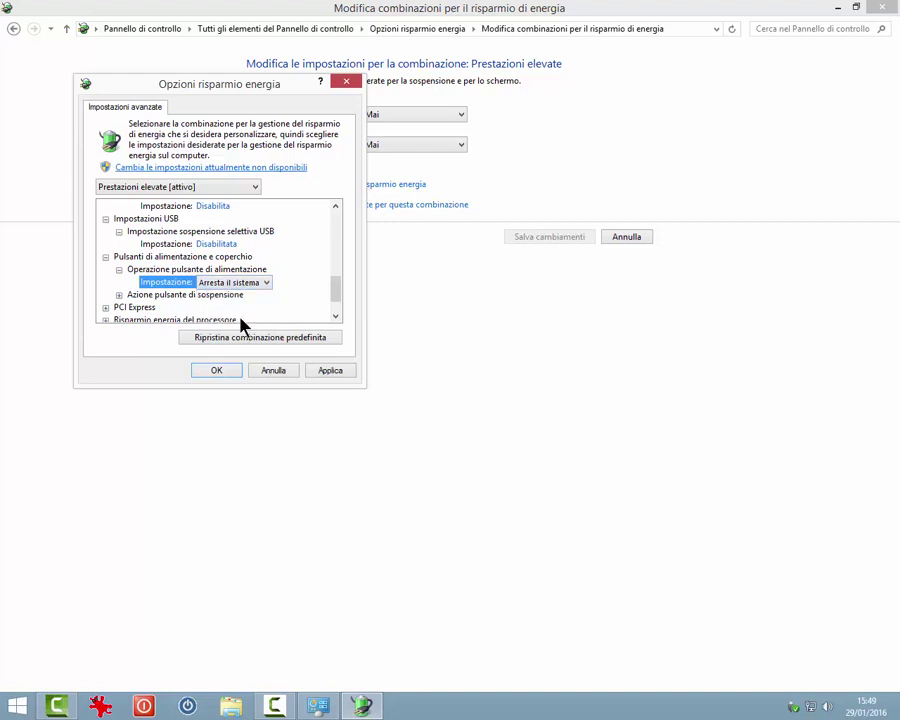
Expand Azione pulsante di sospensione and set it to Iberna.
left_click(119, 296)
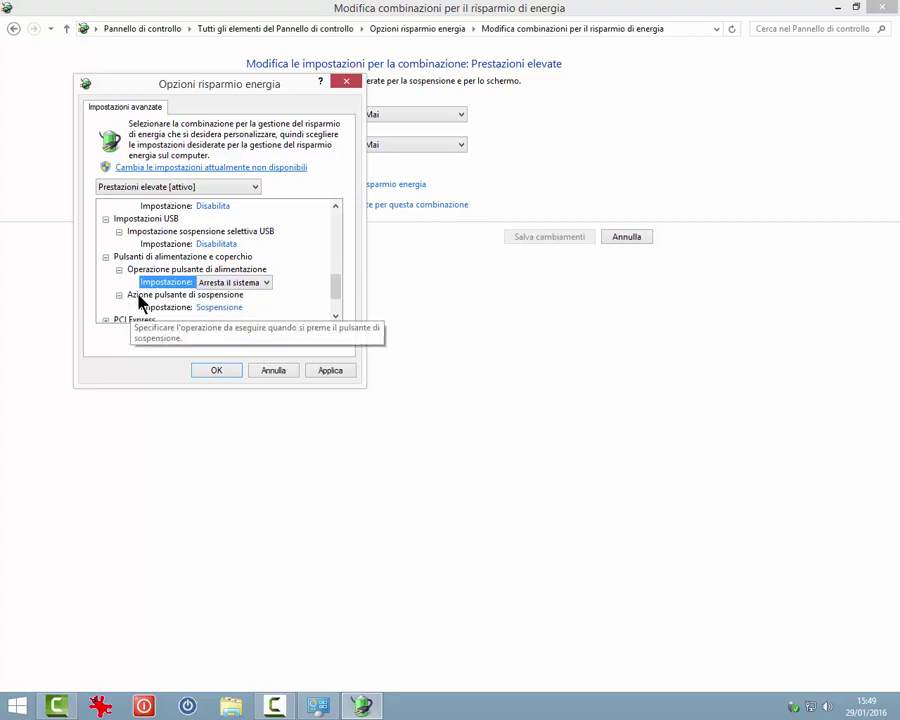
left_click(240, 309)
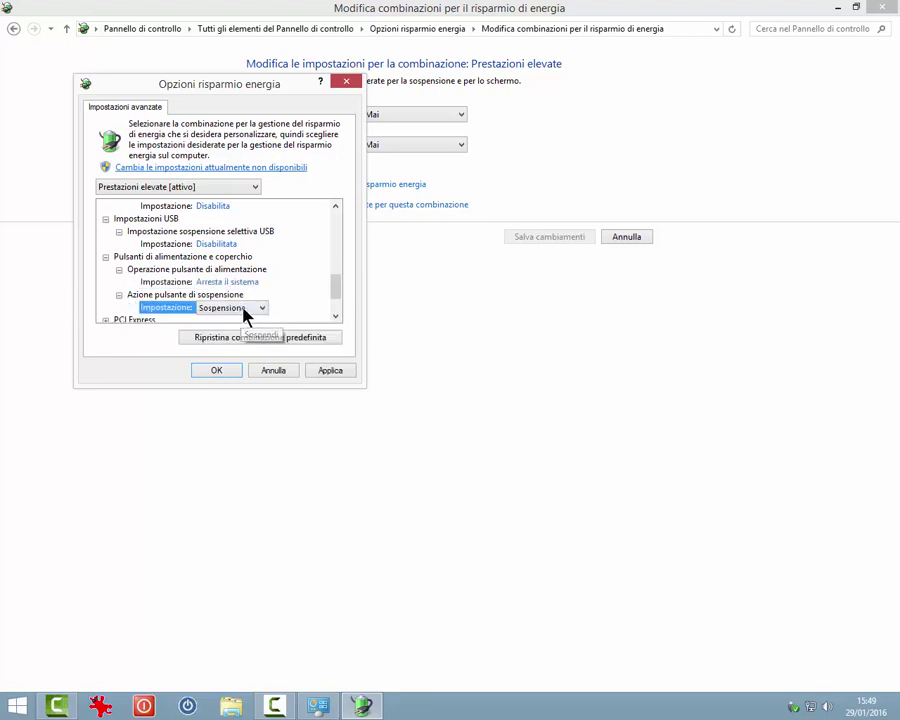
left_click(262, 309)
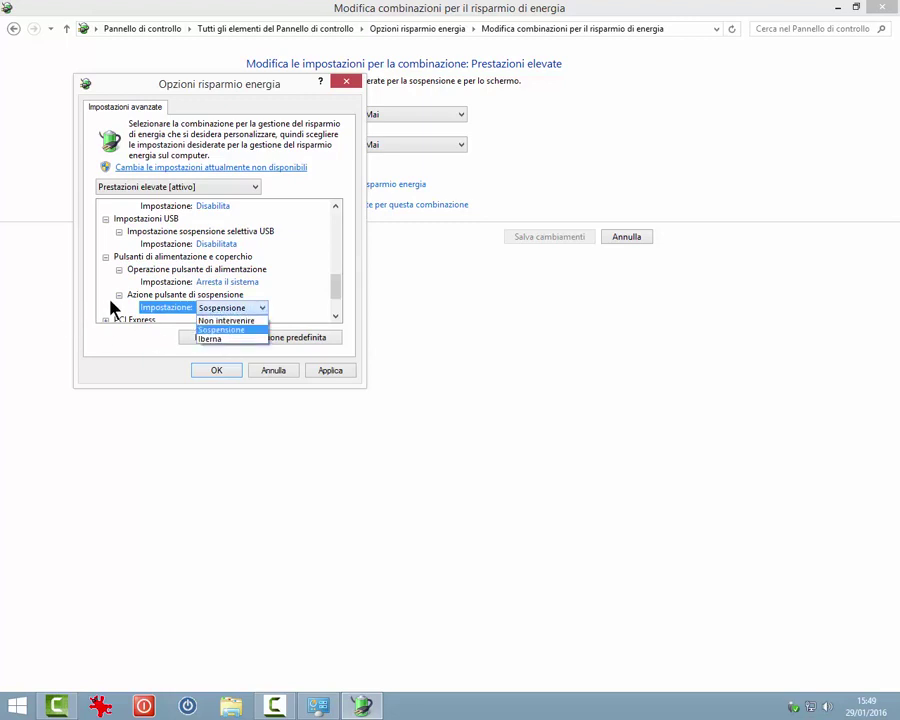
key("Escape")
key("Down")
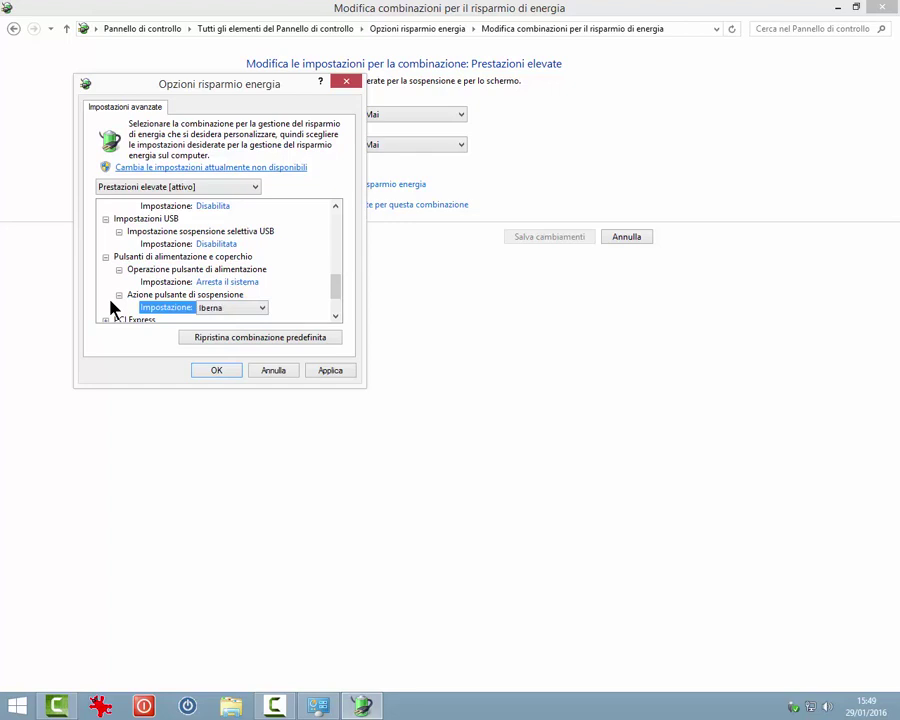
Under PCI Express, set Risparmio energia stato collegamento to Inattivo.
scroll(336, 318, "down", 1)
left_click(106, 283)
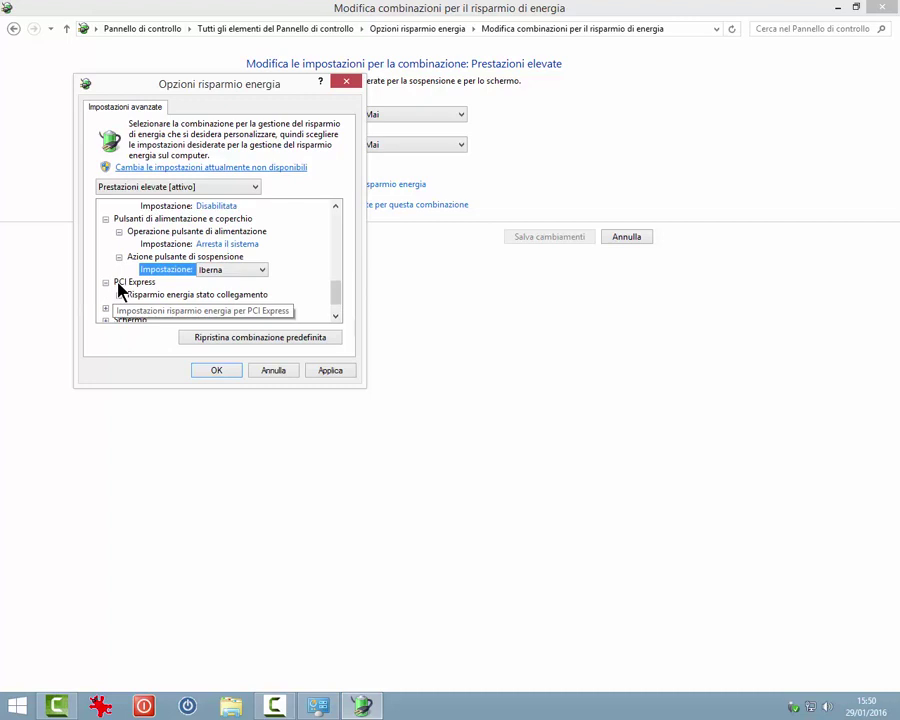
left_click(119, 294)
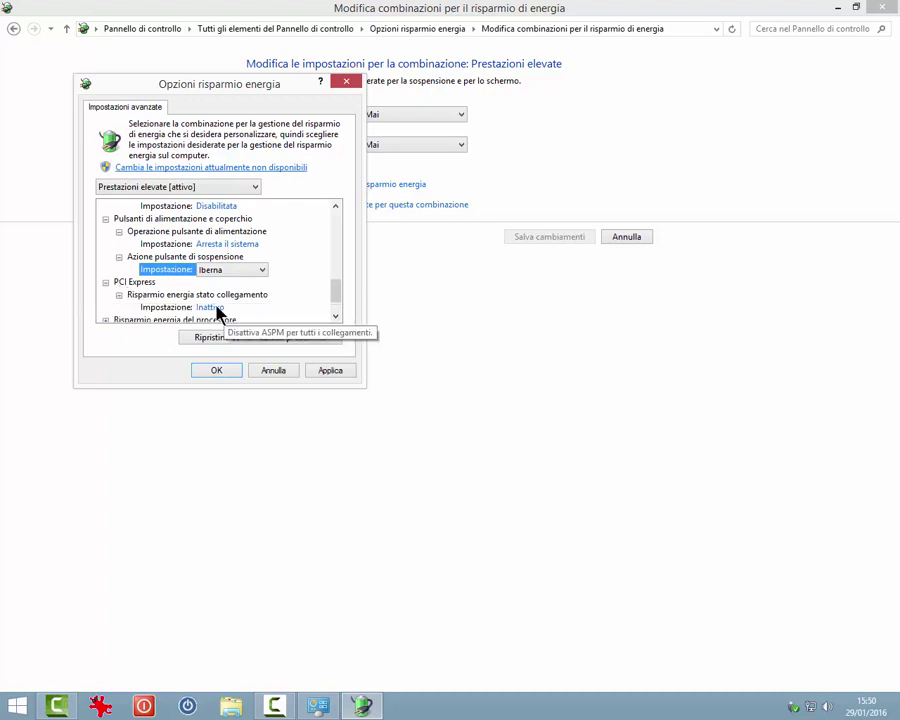
left_click(216, 310)
left_click(307, 310)
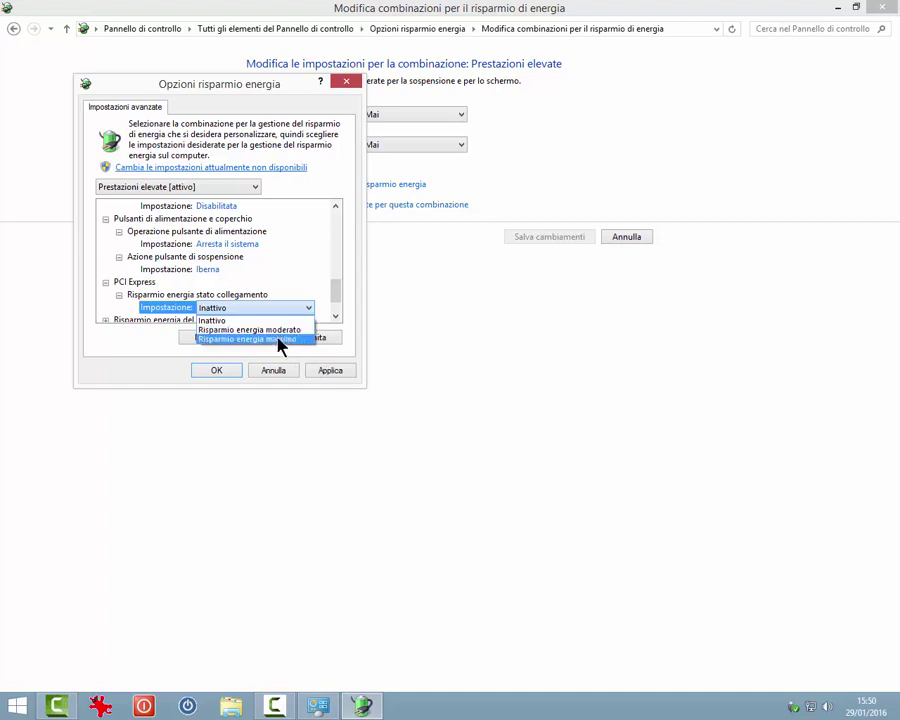
left_click(218, 321)
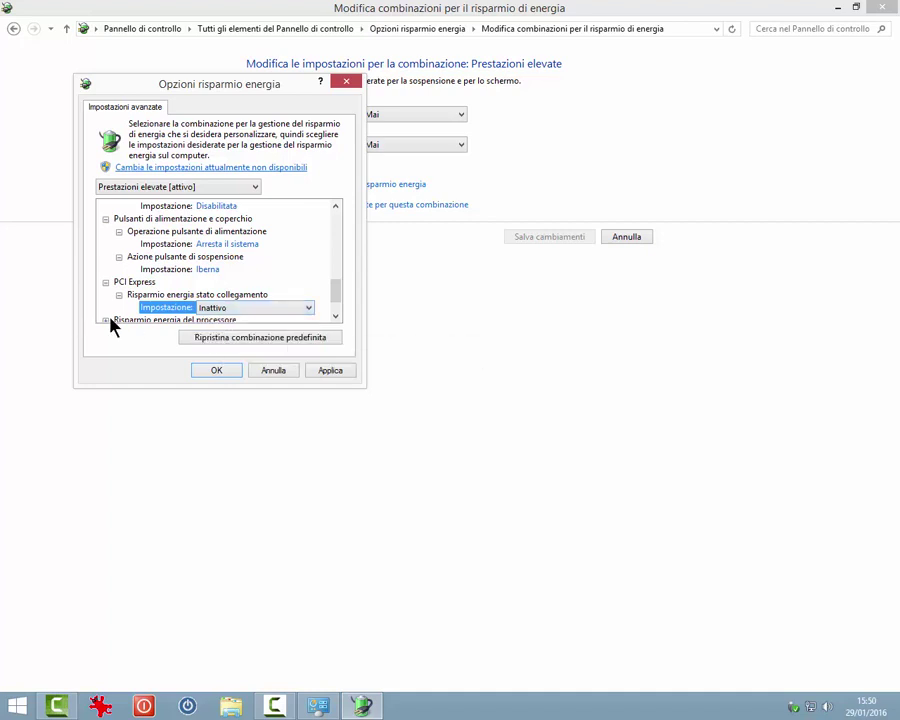
Expand Risparmio energia del processore and check its minimum performance, cooling and maximum performance settings.
scroll(110, 328, "down", 1)
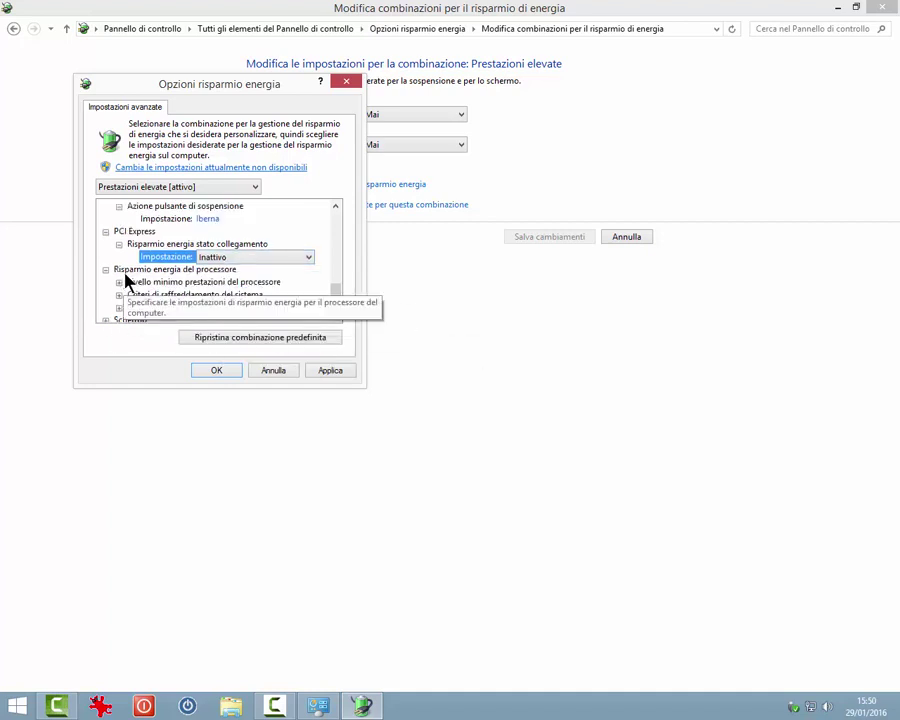
left_click(119, 283)
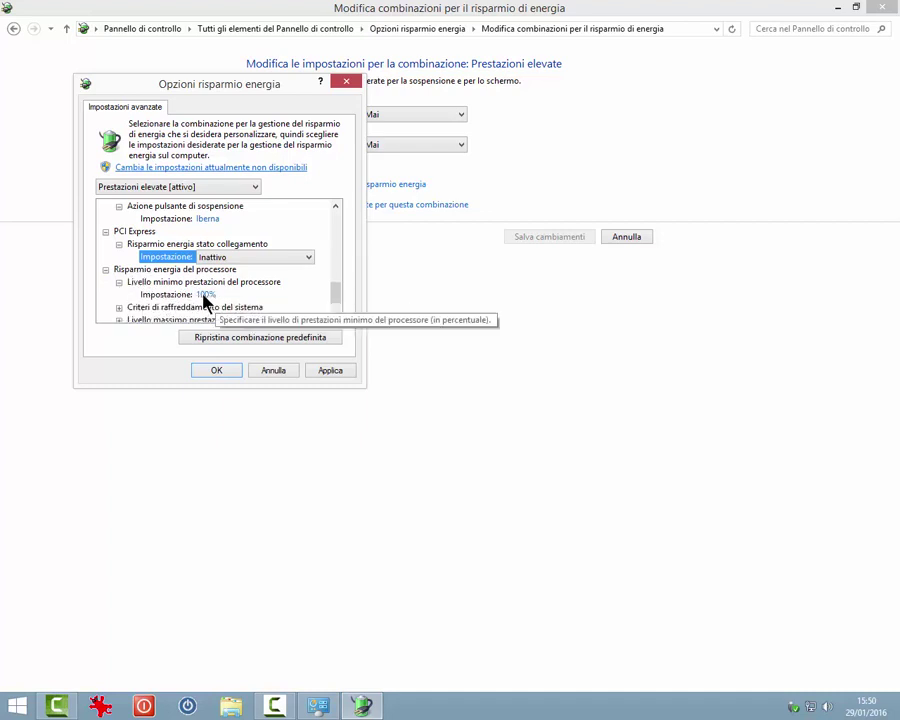
scroll(340, 307, "down", 3)
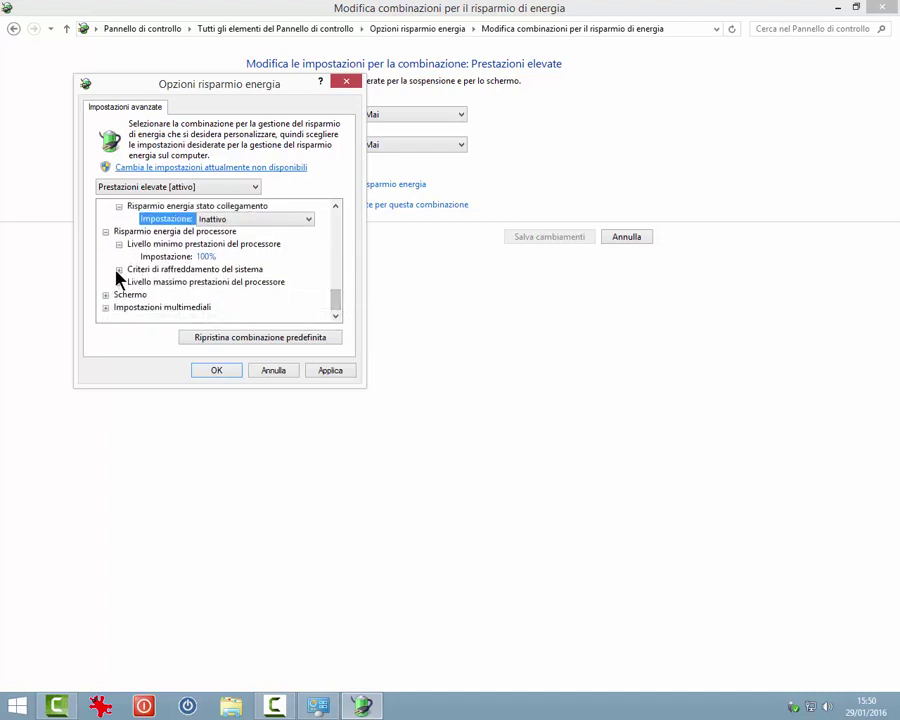
left_click(119, 270)
left_click(119, 295)
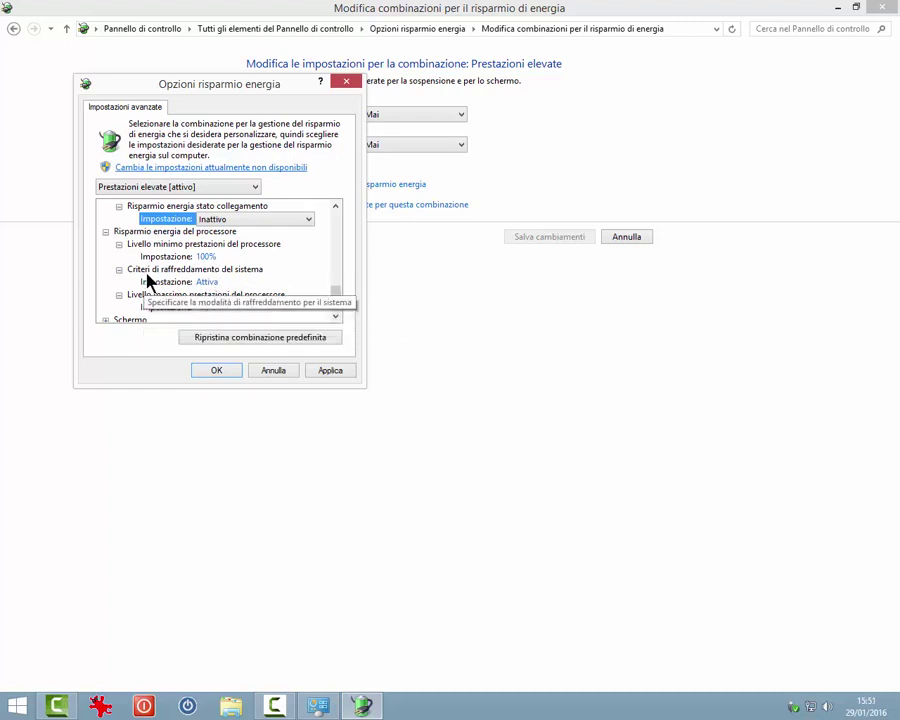
Set Criteri di raffreddamento del sistema to Attiva for the processor.
left_click(215, 284)
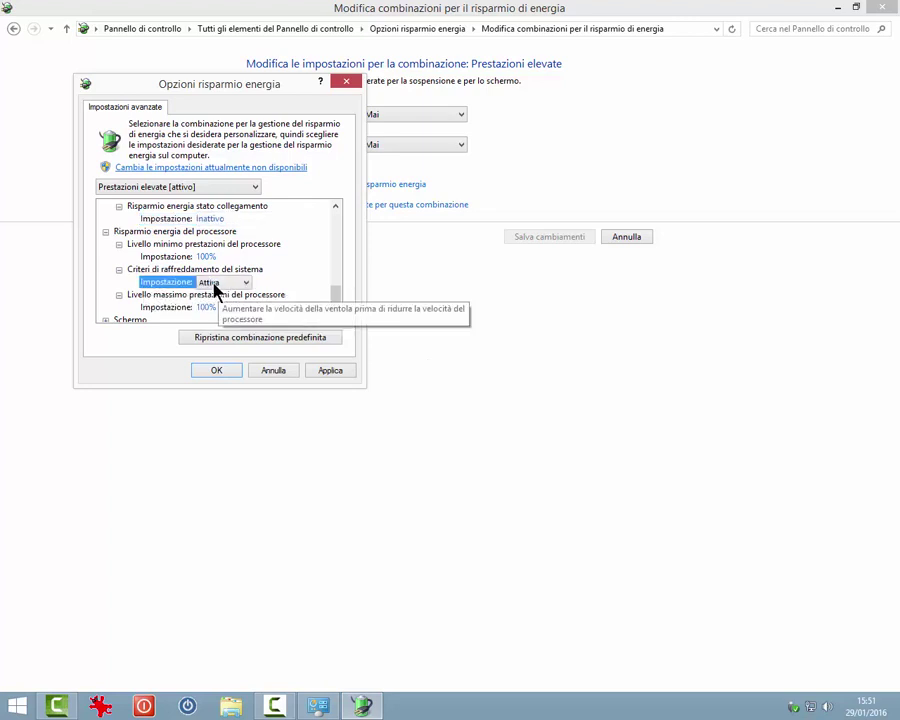
left_click(241, 284)
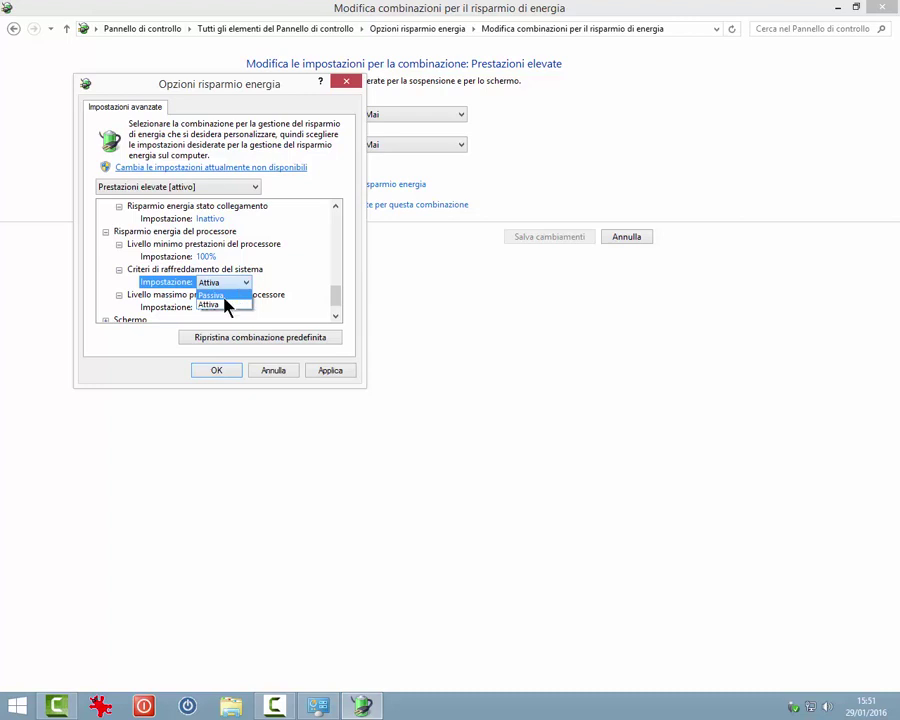
left_click(175, 285)
left_click(249, 284)
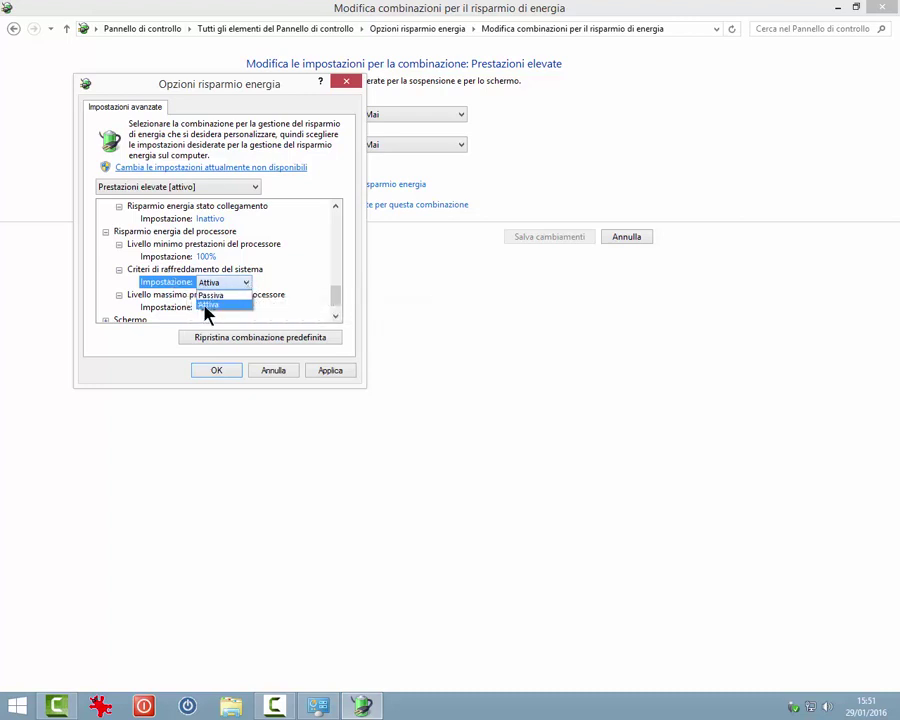
left_click(205, 308)
Expand the Schermo settings and check the Disattiva schermo dopo timeout.
left_click(335, 316)
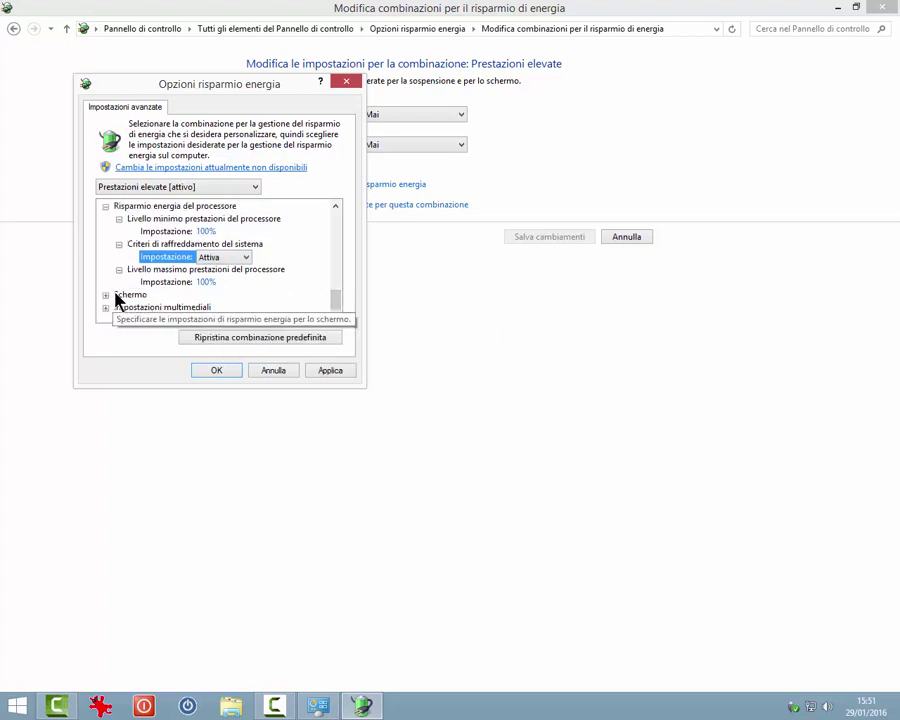
left_click(106, 295)
left_click(119, 294)
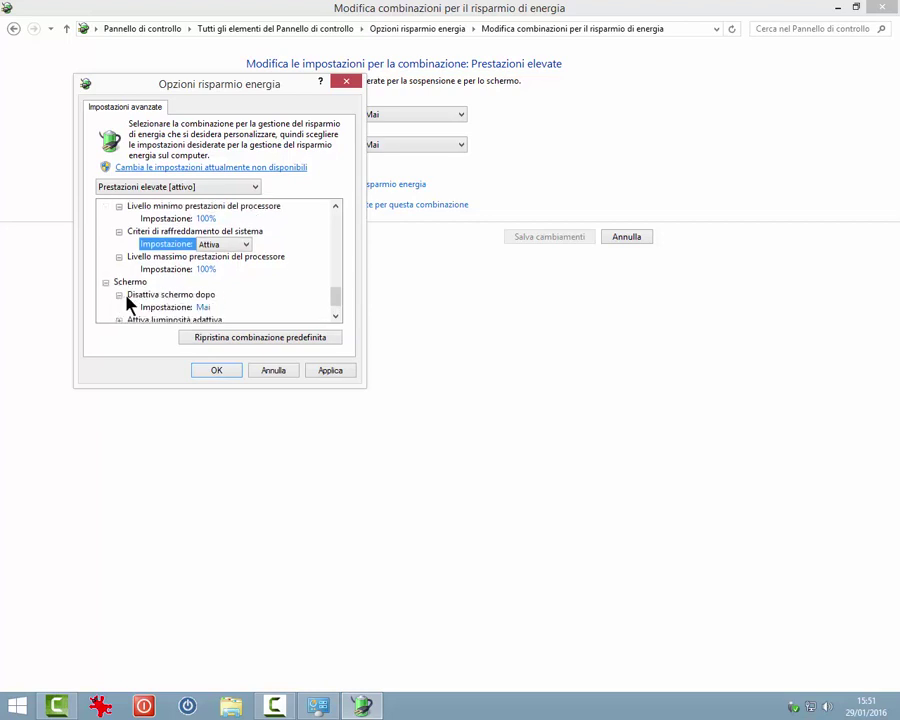
scroll(100, 313, "down", 1)
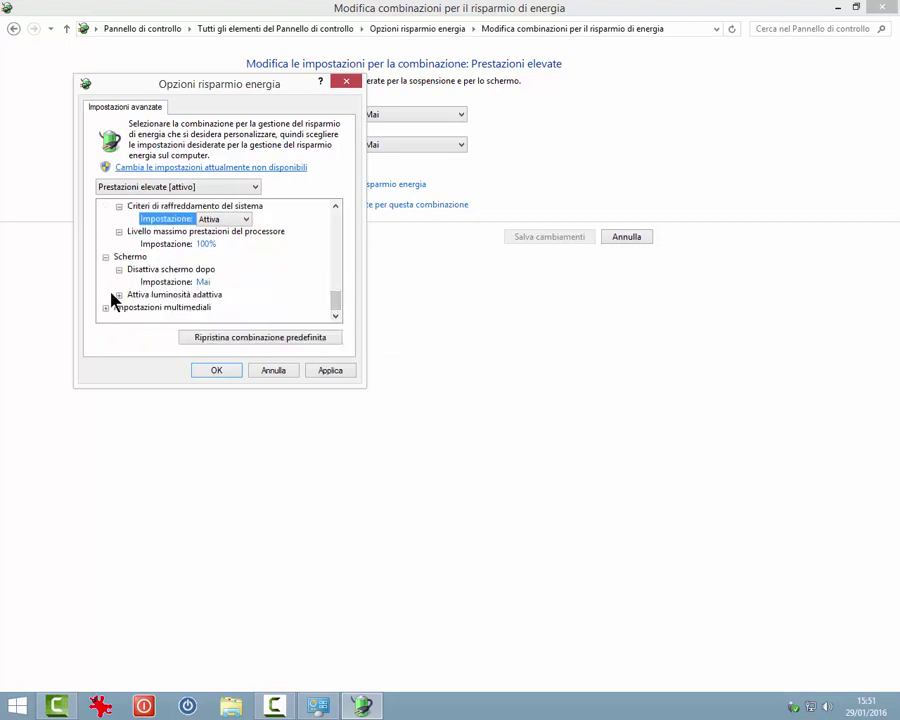
Under Schermo, expand Attiva luminosità adattiva and set it to Attivata.
left_click(118, 296)
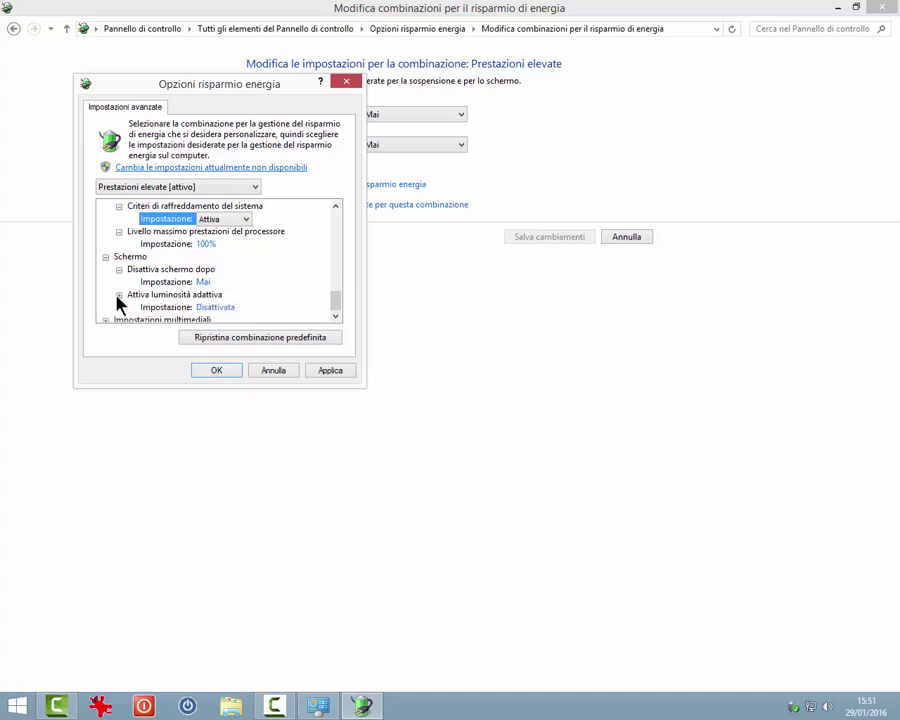
left_click(230, 313)
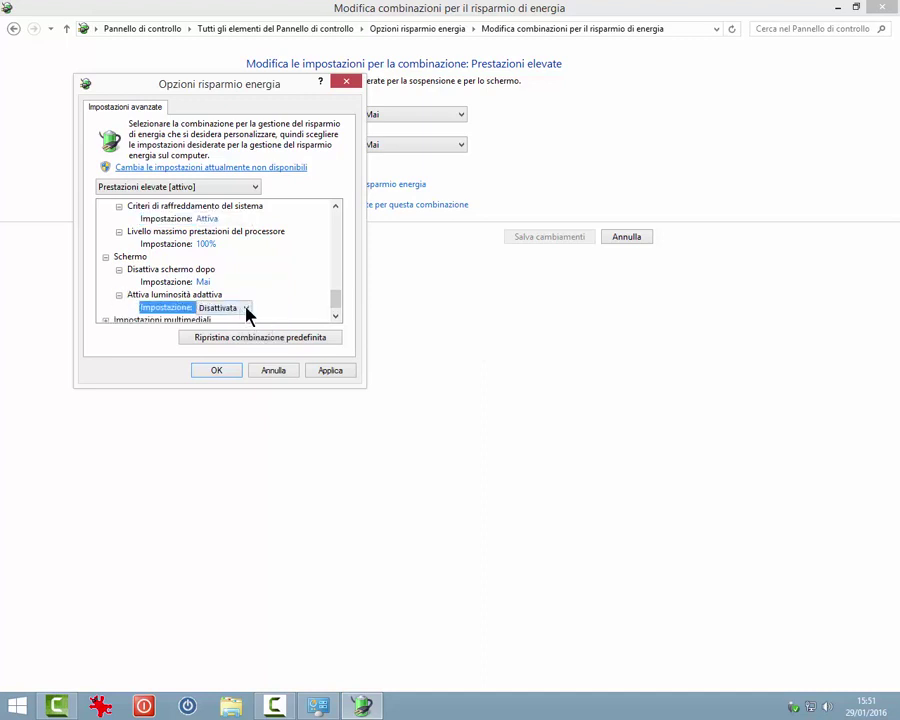
left_click(247, 311)
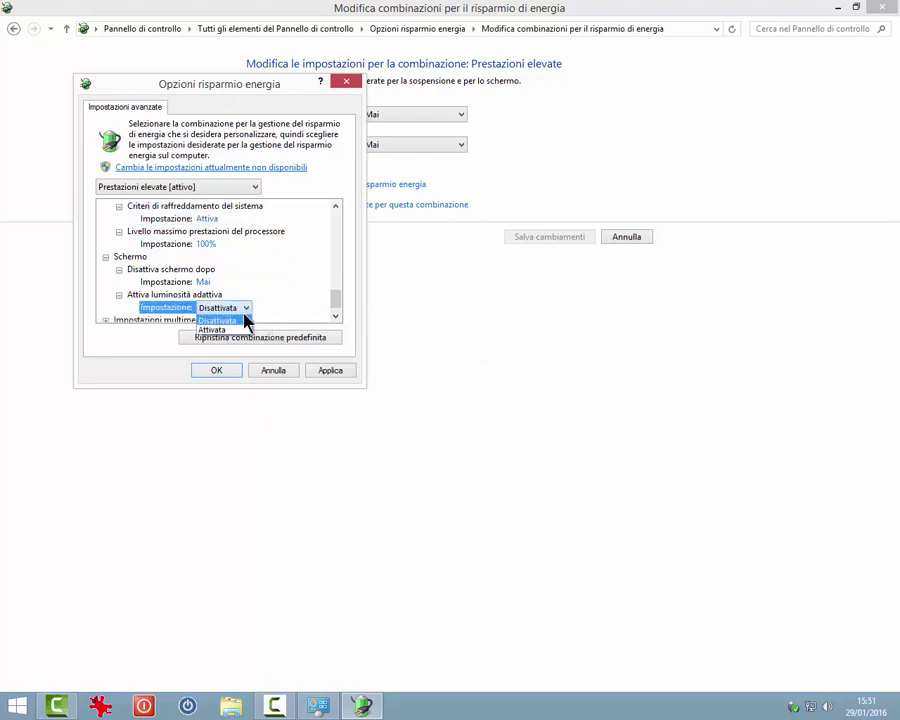
left_click(221, 320)
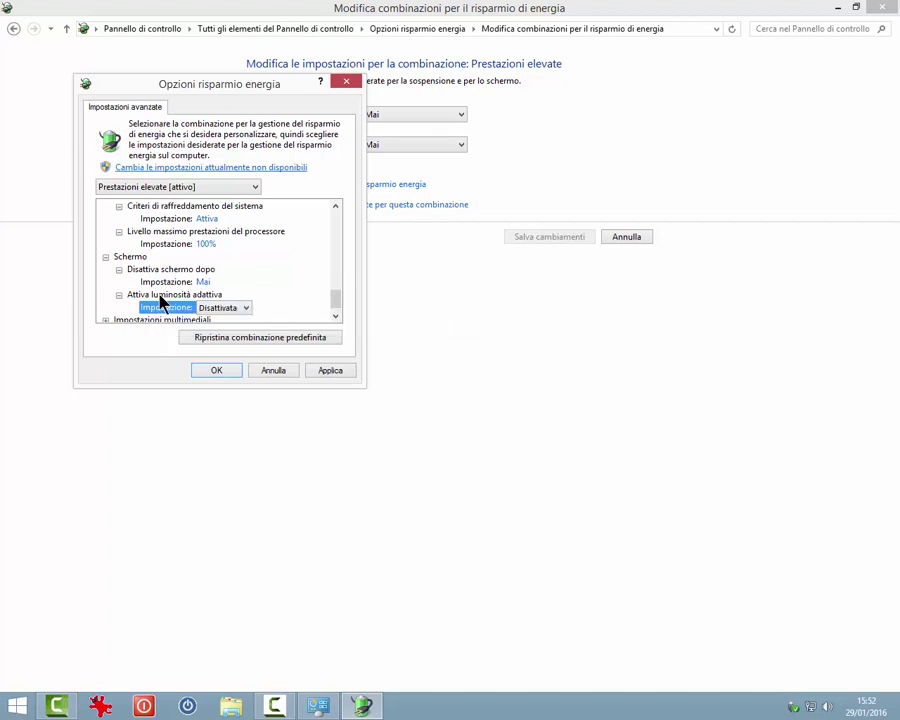
key("Down")
Under Impostazioni multimediali, review the options available for In caso di condivisione di contenuti multimediali.
scroll(120, 318, "down", 1)
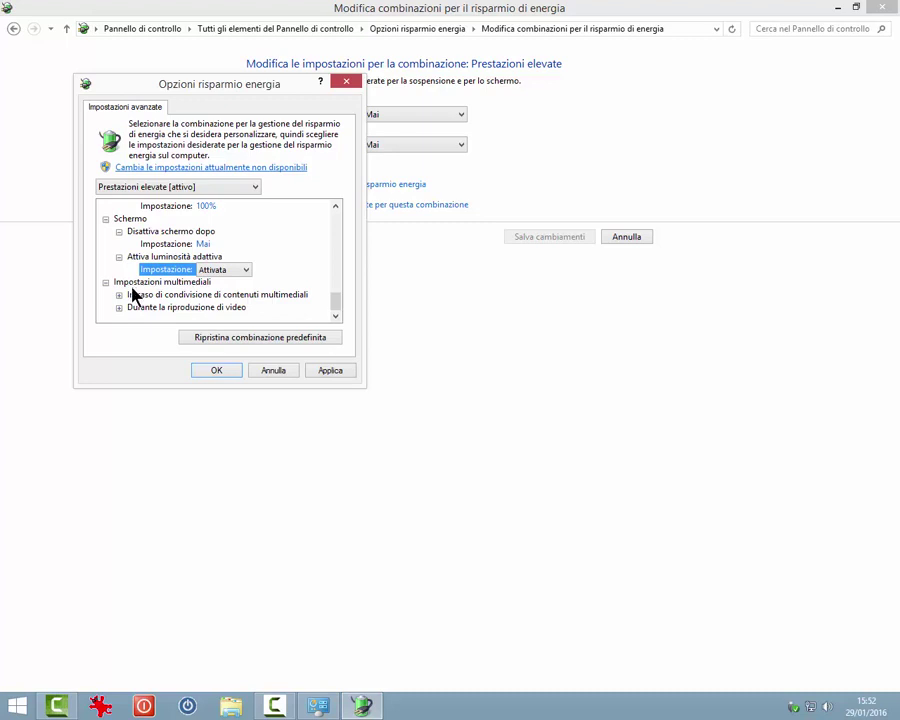
left_click(142, 284)
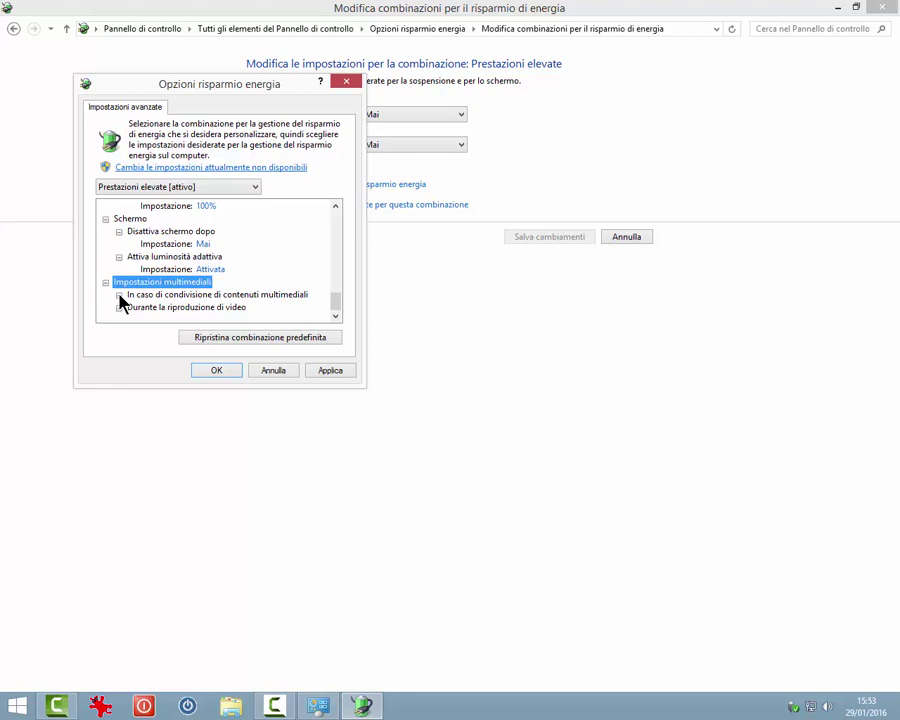
left_click(119, 295)
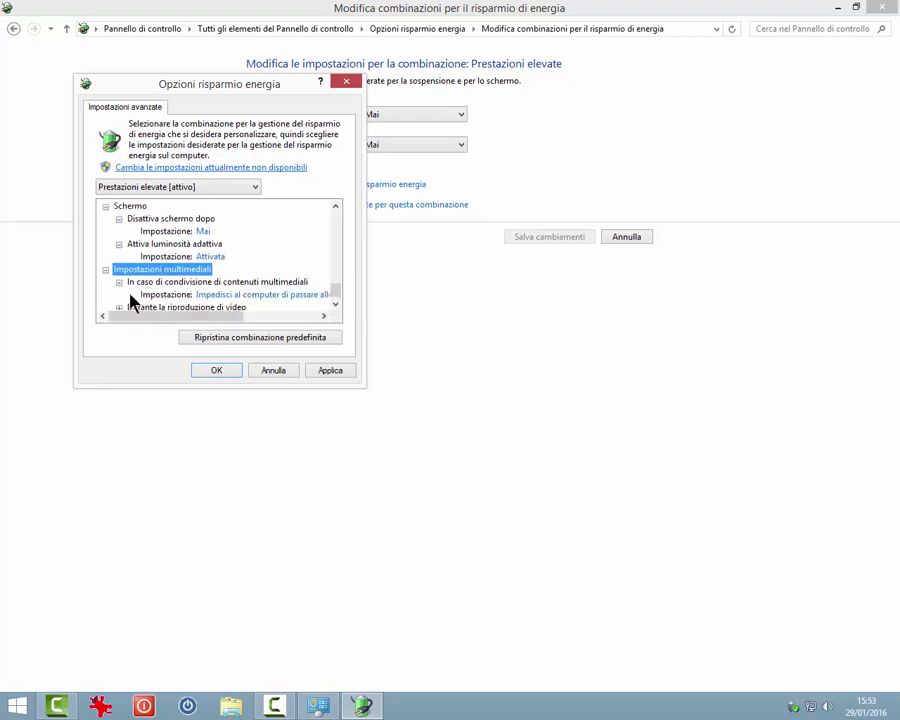
left_click(200, 295)
left_click(277, 297)
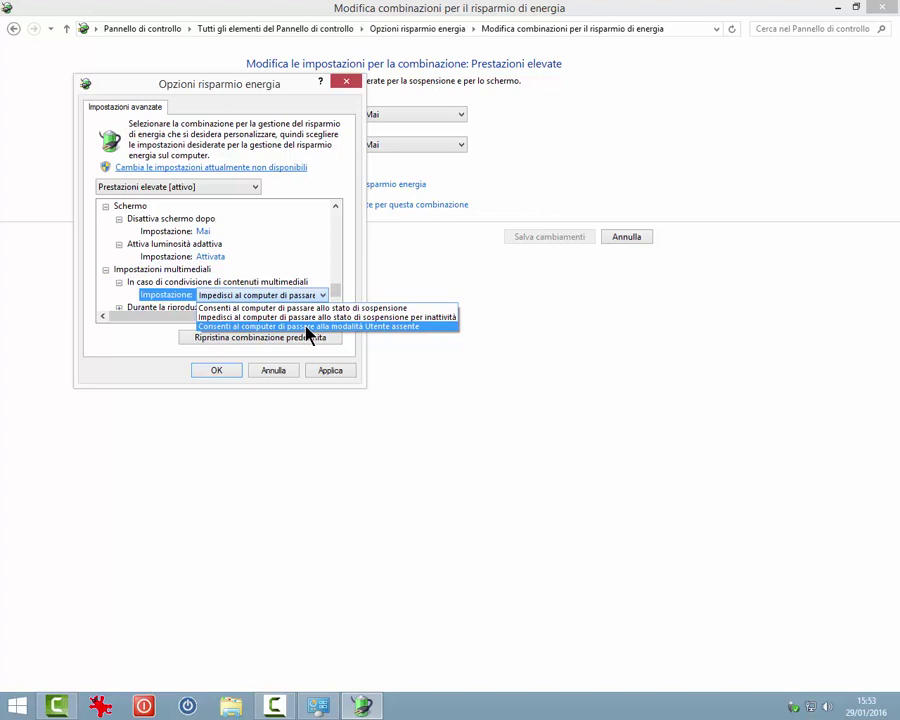
left_click(165, 308)
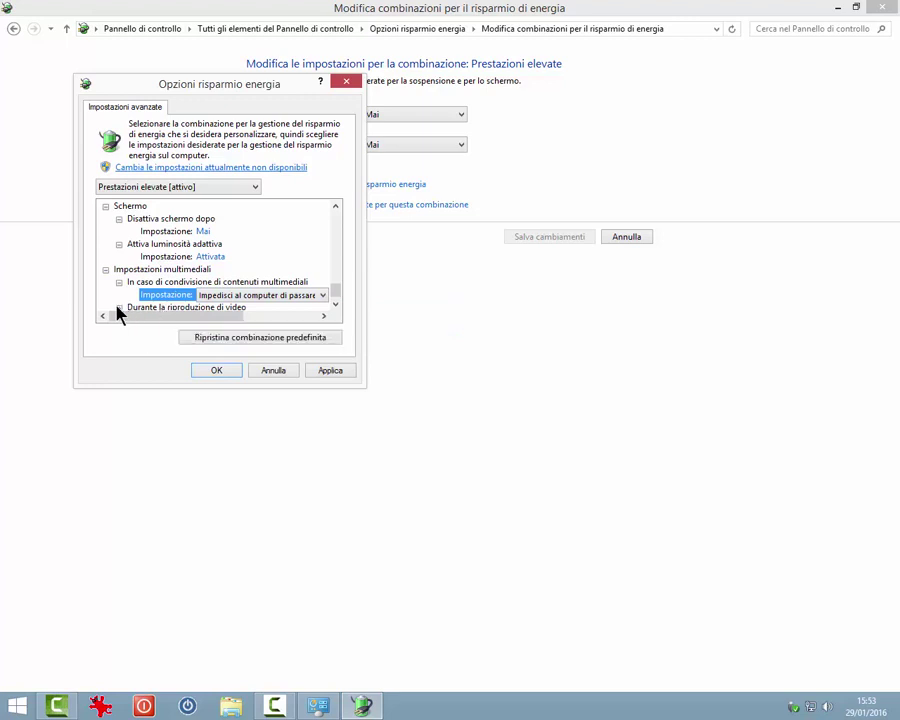
Under Impostazioni multimediali, set Durante la riproduzione di video to Ottimizza qualità video.
scroll(124, 311, "down", 1)
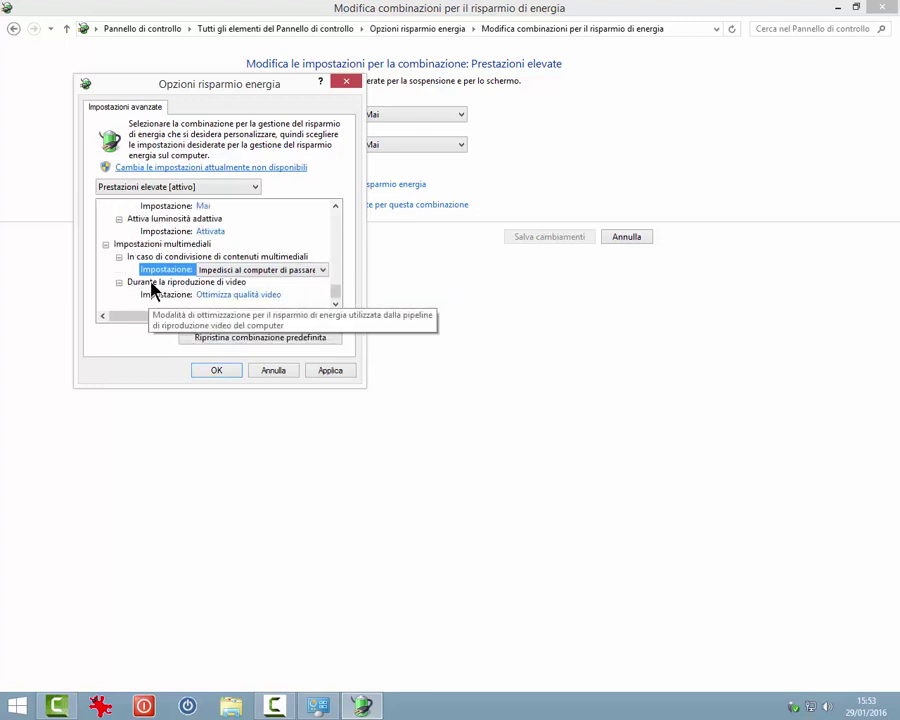
left_click(237, 295)
left_click(305, 295)
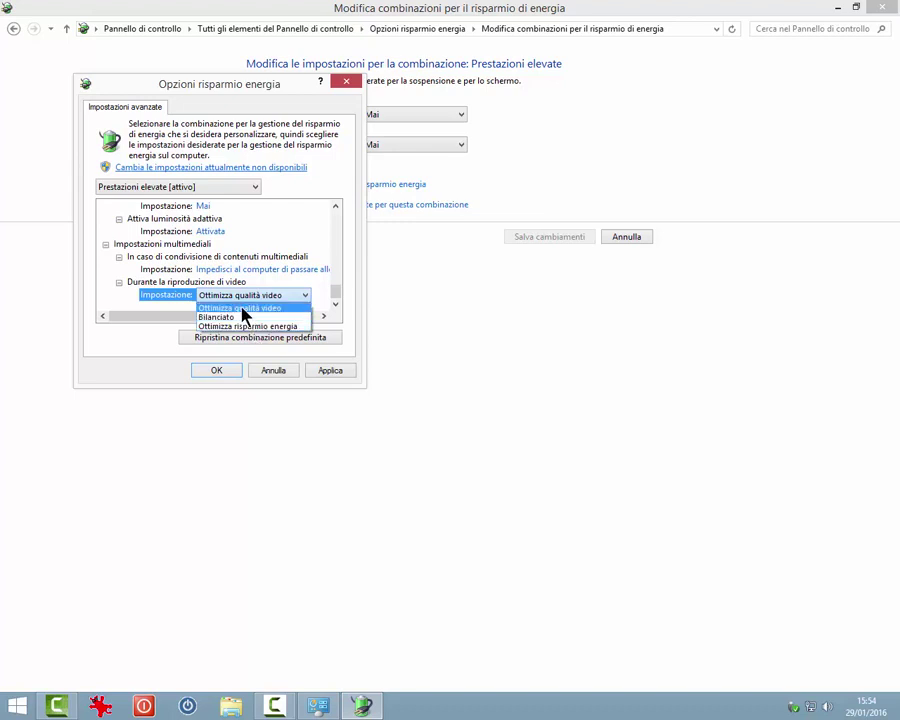
left_click(242, 310)
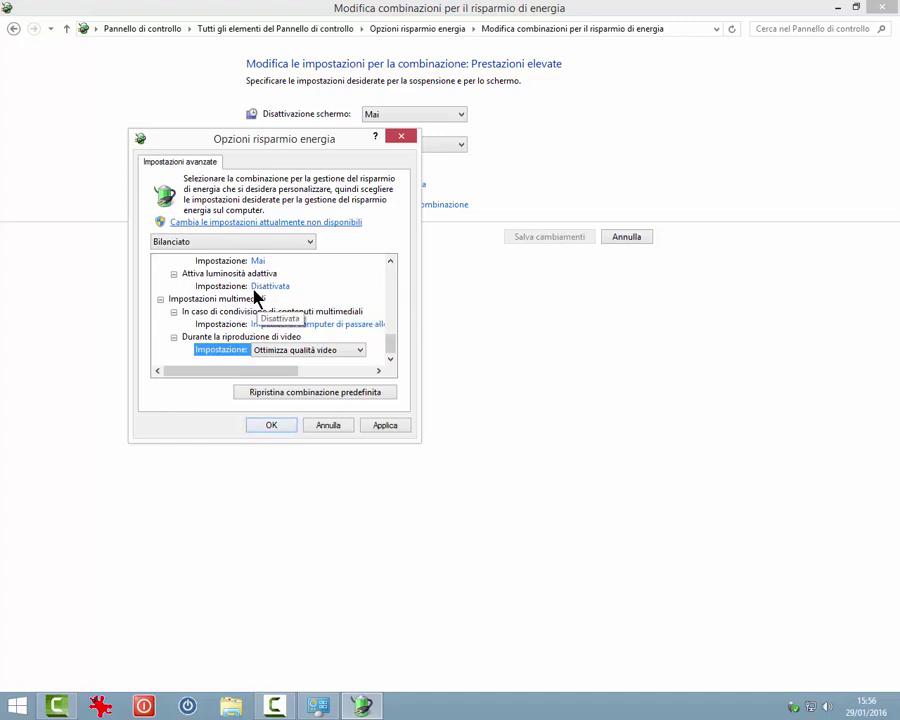
Cancel the advanced power settings dialog and return to the list of power plans.
left_click(324, 428)
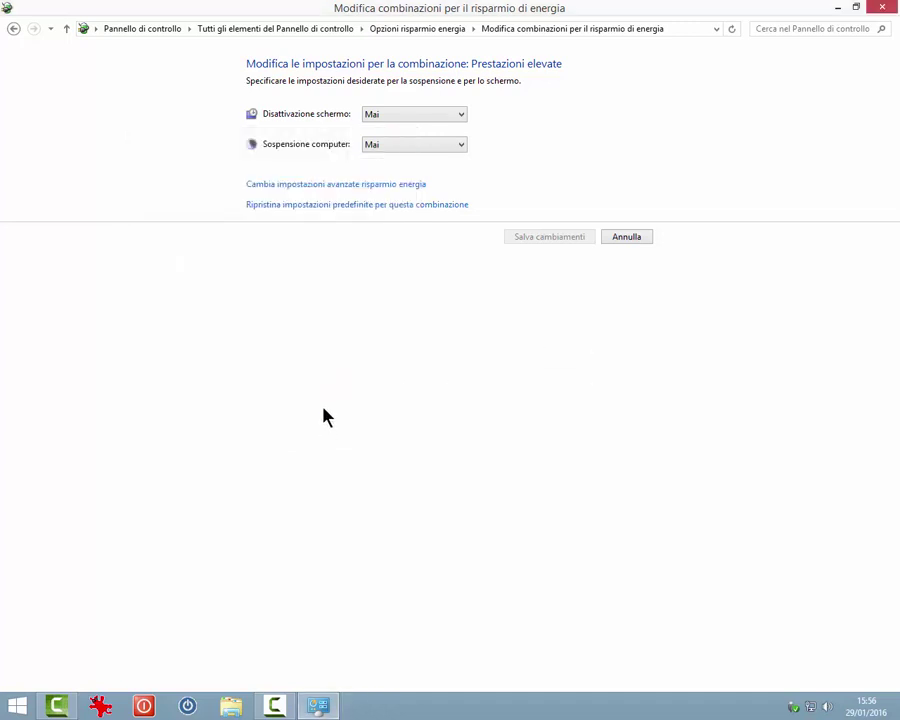
left_click(14, 29)
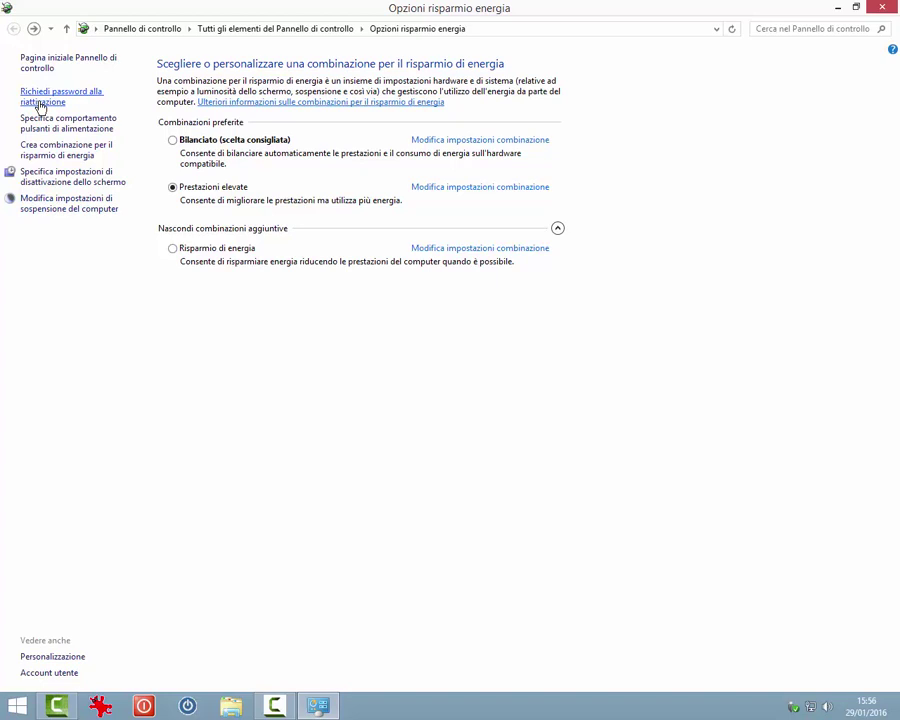
Check the plan's display turn-off and computer sleep settings, returning to the list of power plans after each.
left_click(50, 180)
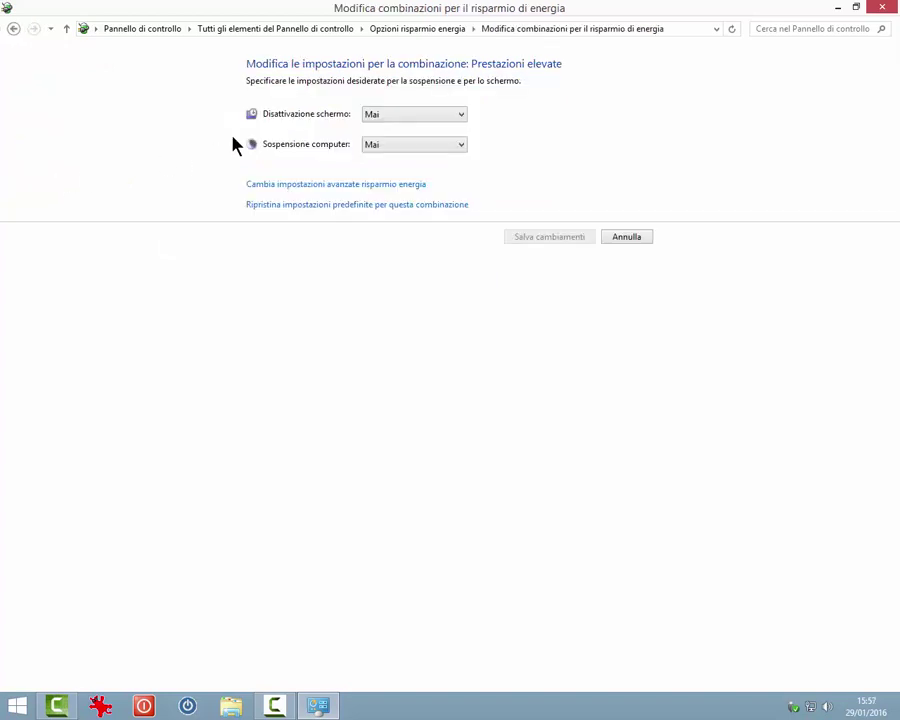
left_click(13, 29)
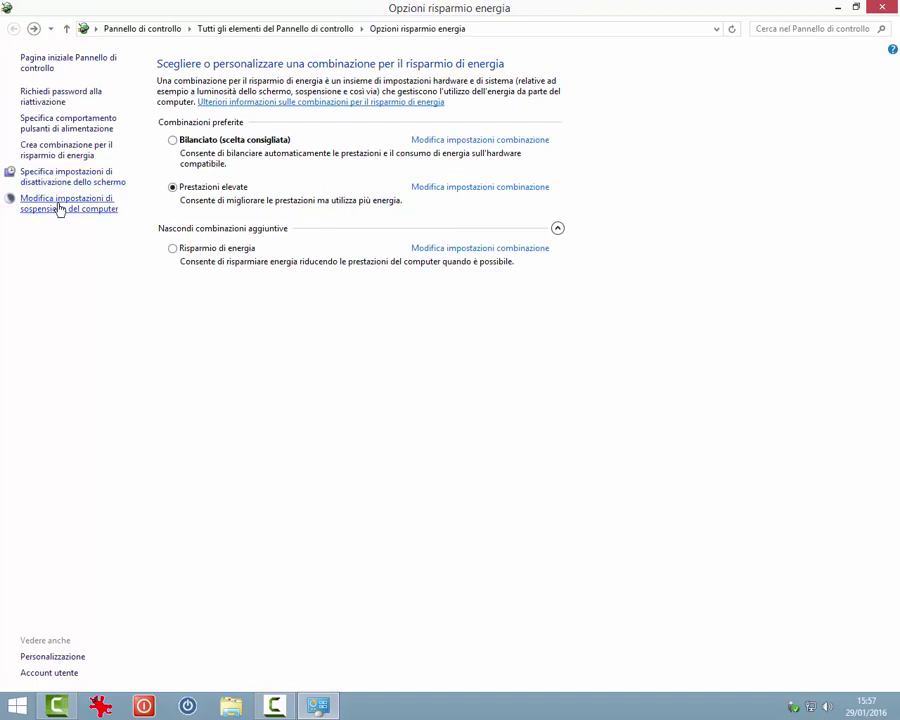
left_click(58, 208)
left_click(14, 30)
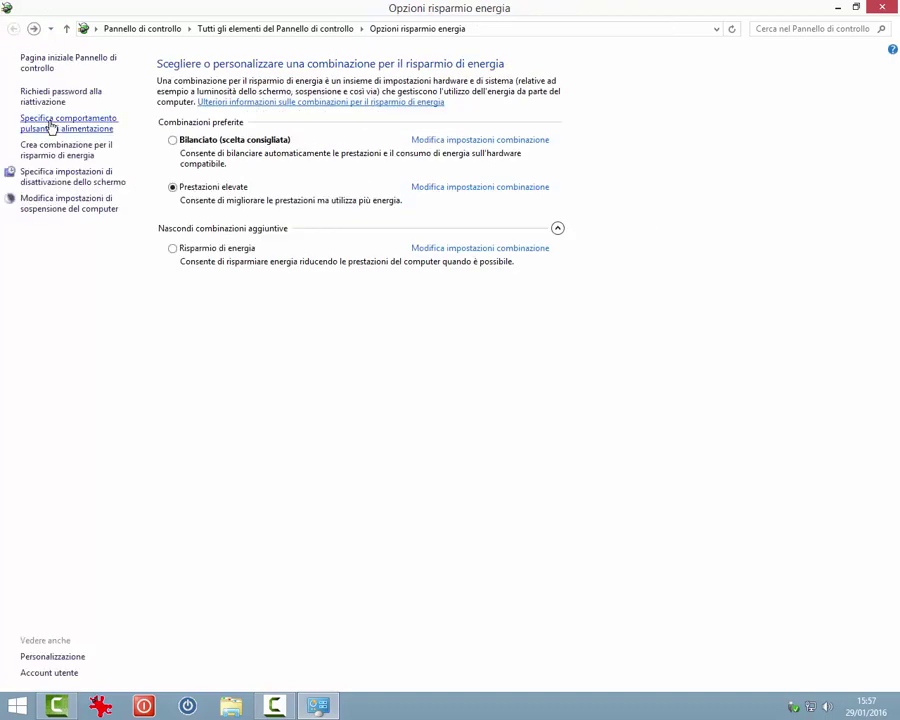
In the power button behaviour settings, set the power button to Arresta il sistema and the sleep button to Non intervenire.
left_click(52, 127)
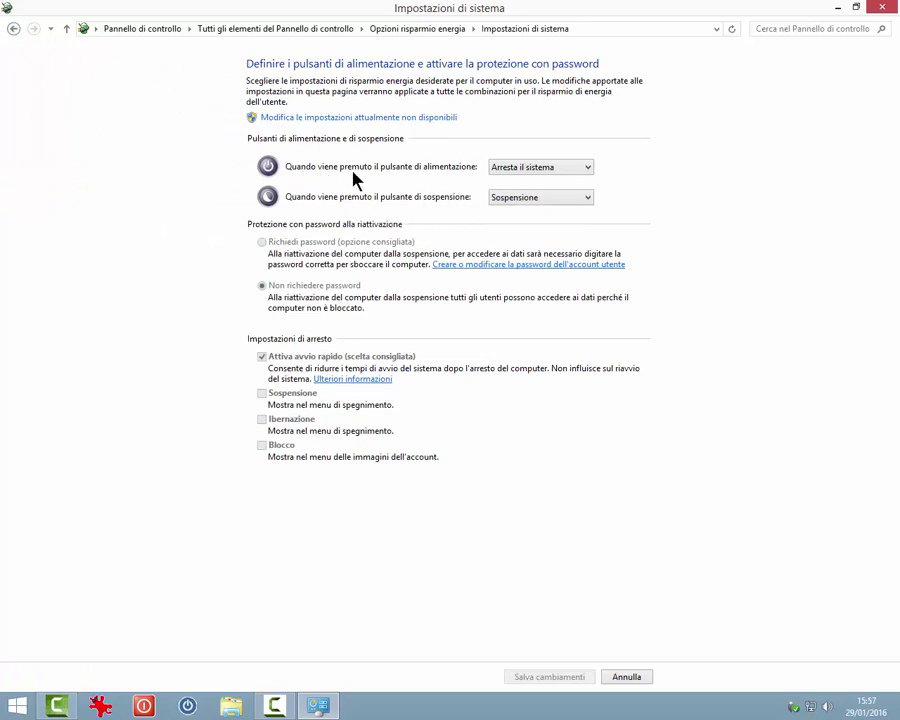
left_click(587, 172)
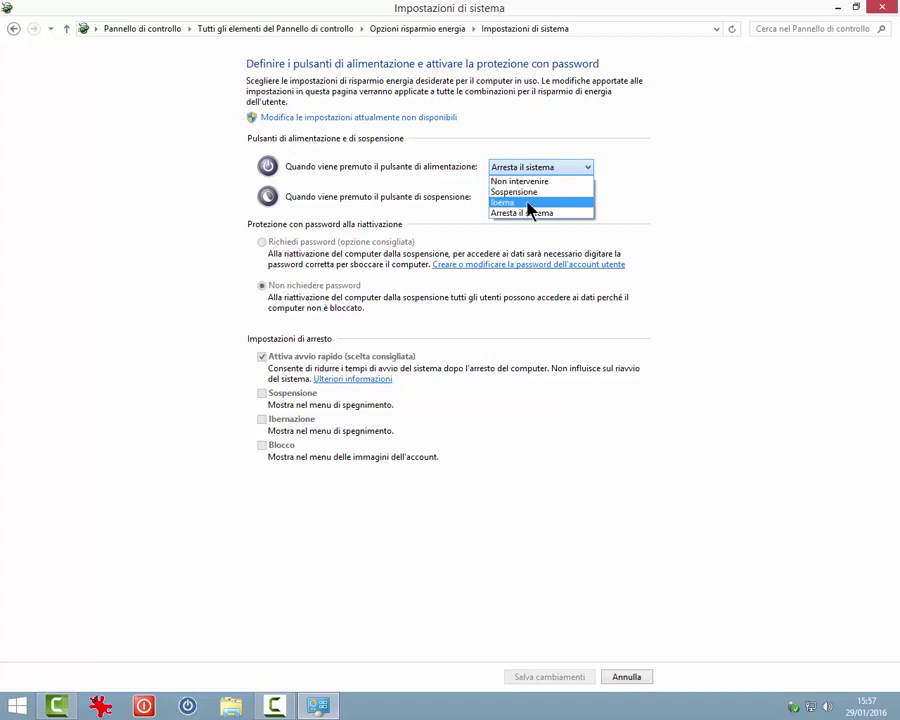
left_click(533, 213)
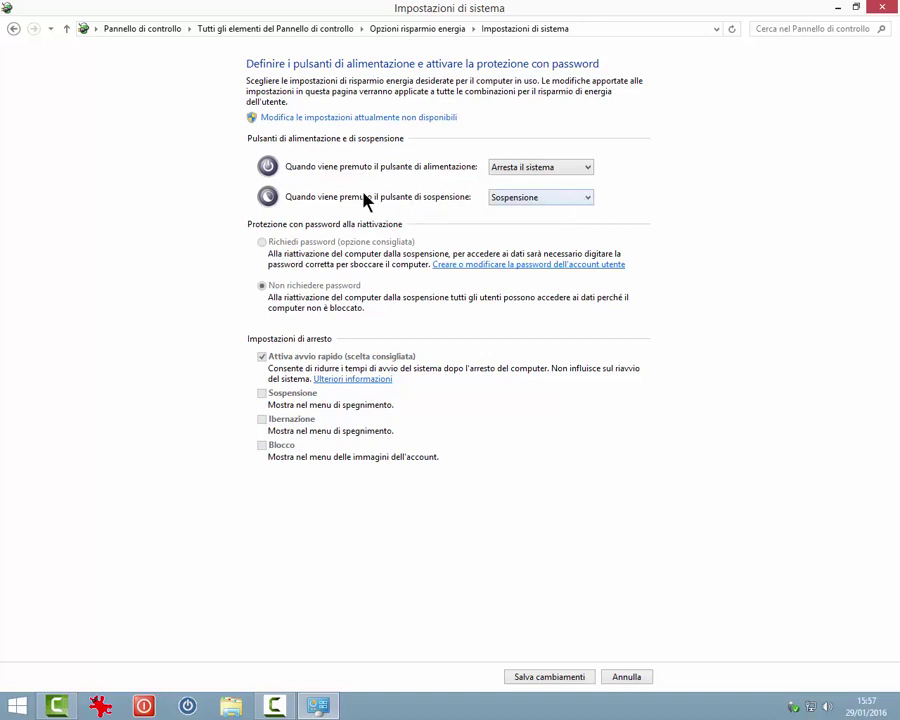
left_click(585, 200)
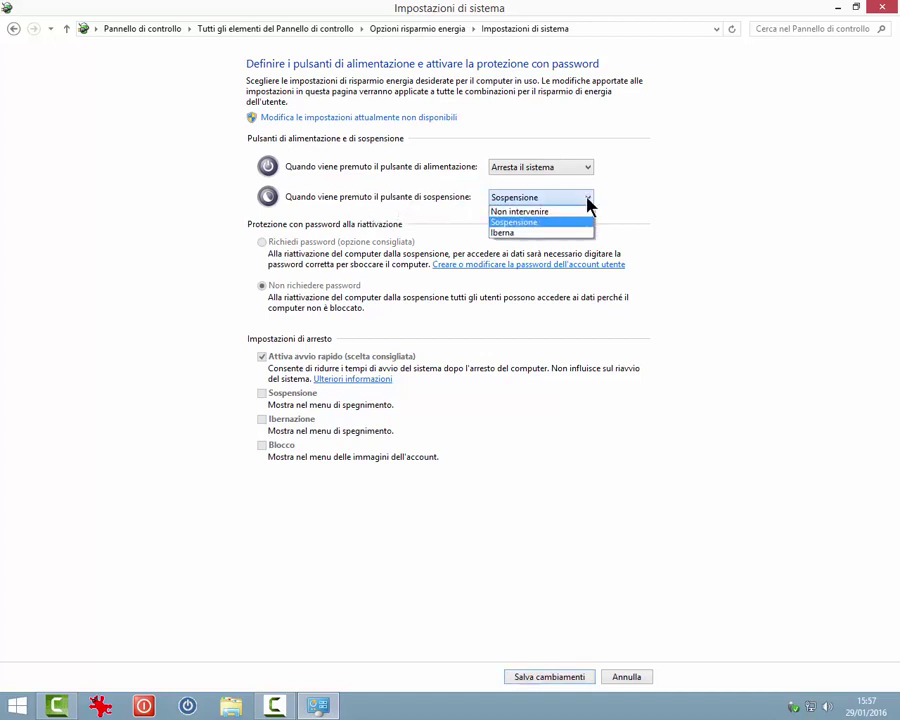
left_click(530, 213)
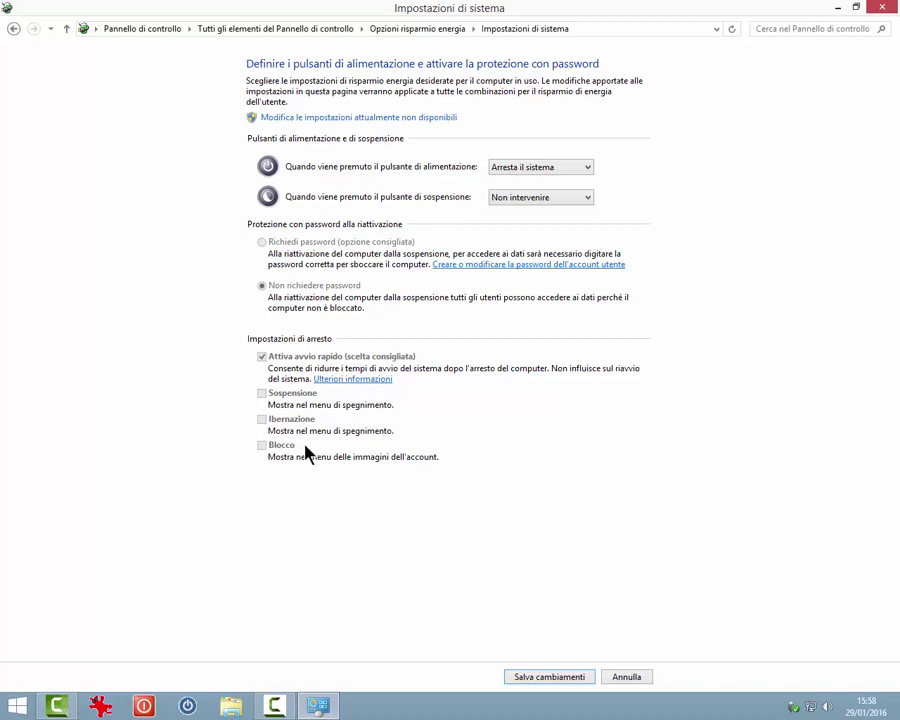
Open the help information on Attiva avvio rapido, look through the frequently asked questions on power plans, and leave the help.
left_click(331, 383)
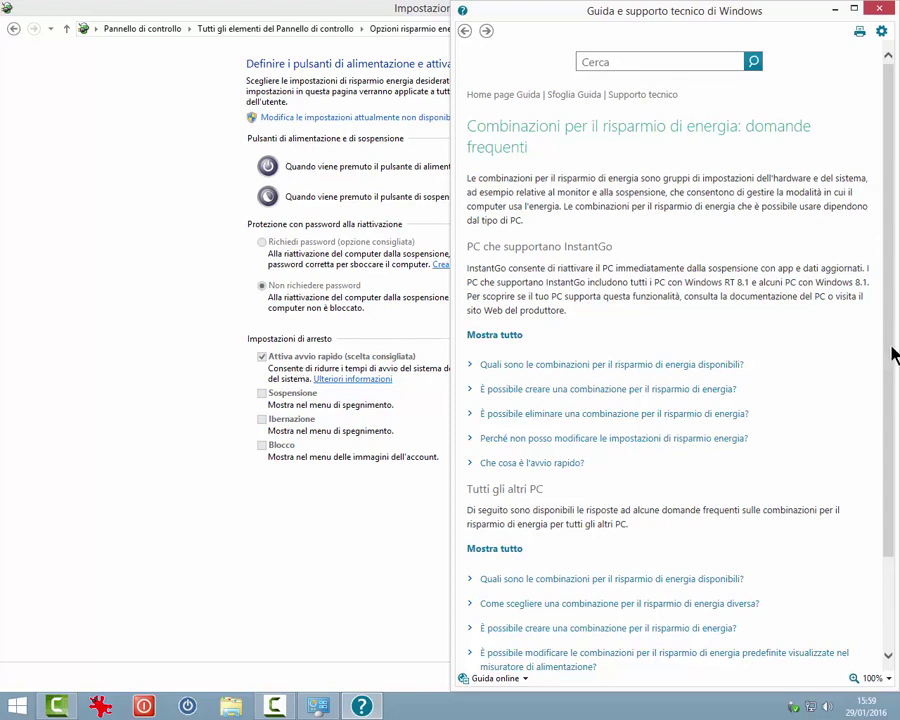
left_click_drag(890, 430, 886, 552)
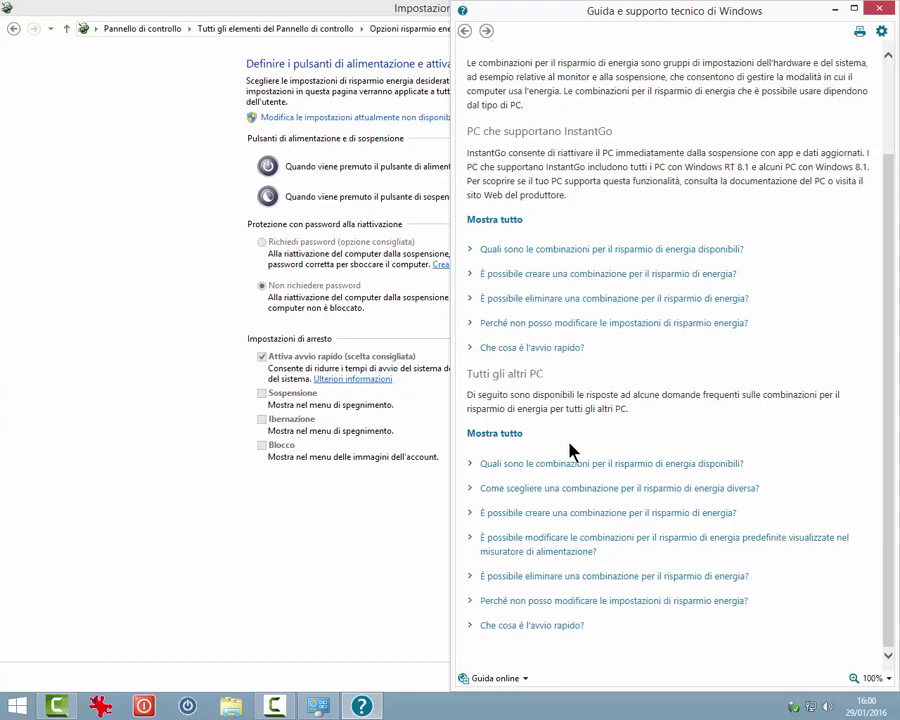
left_click(396, 88)
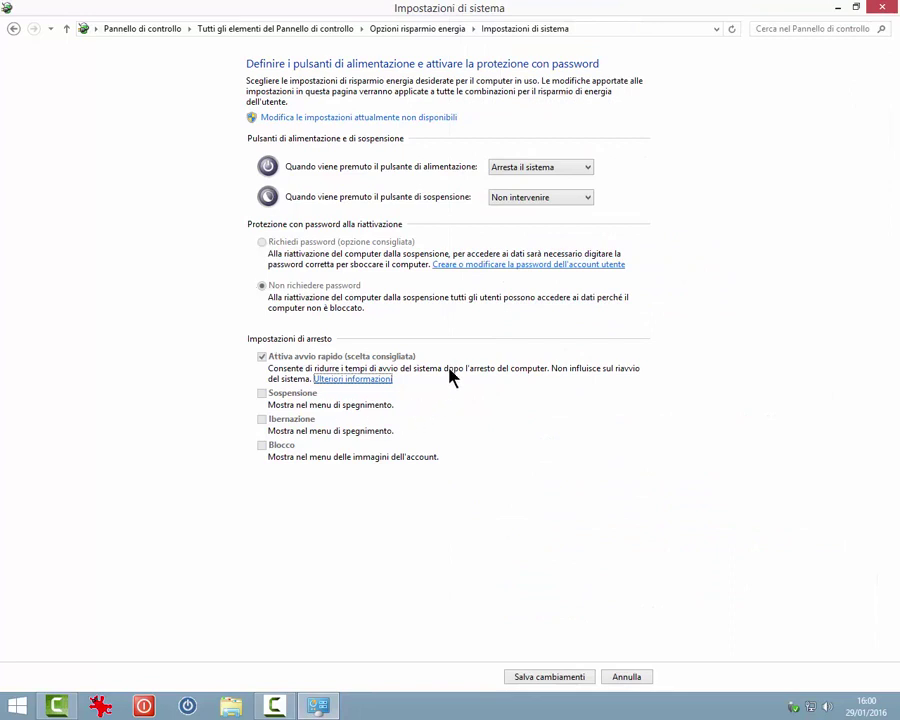
Save the changes made to the power and sleep button settings.
left_click(538, 679)
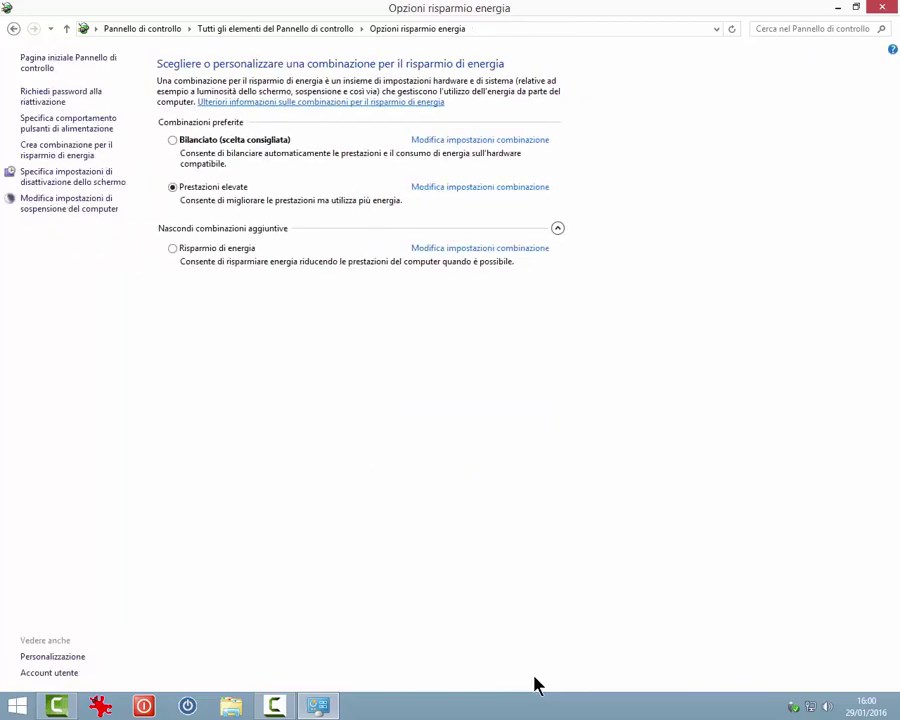